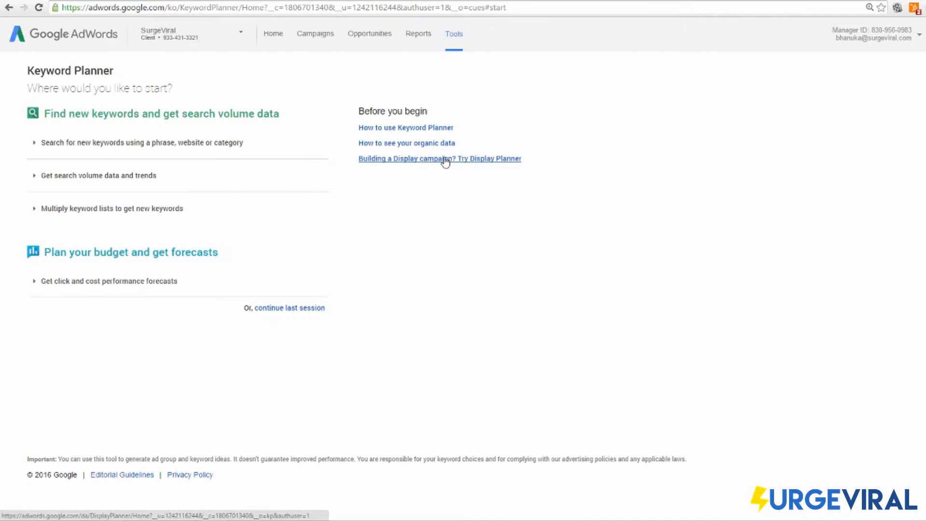
Open the Keyword Planner and expand the search for new keywords using a phrase, website or category.
click(454, 36)
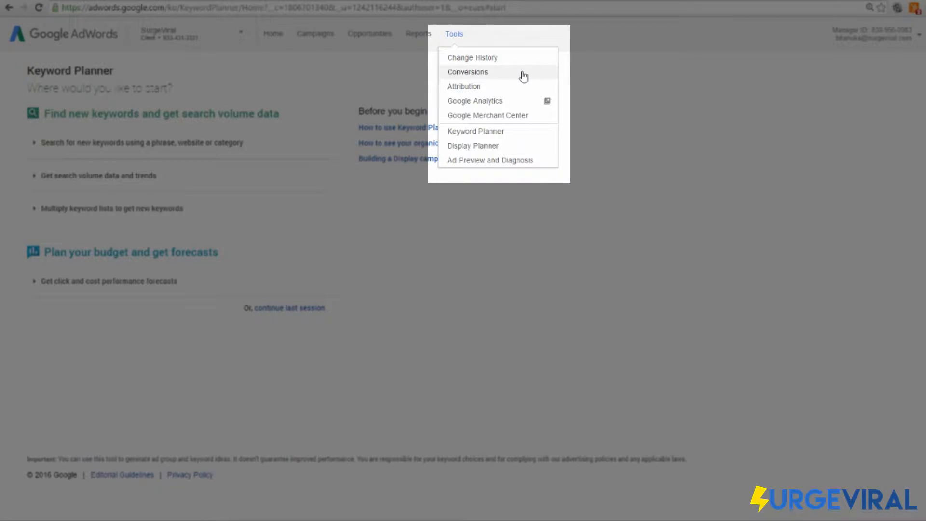
click(519, 137)
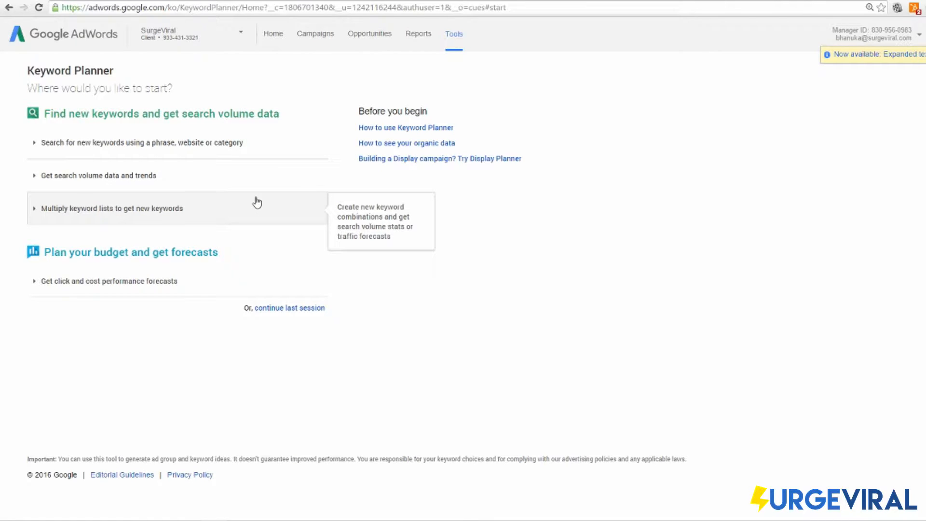
click(280, 145)
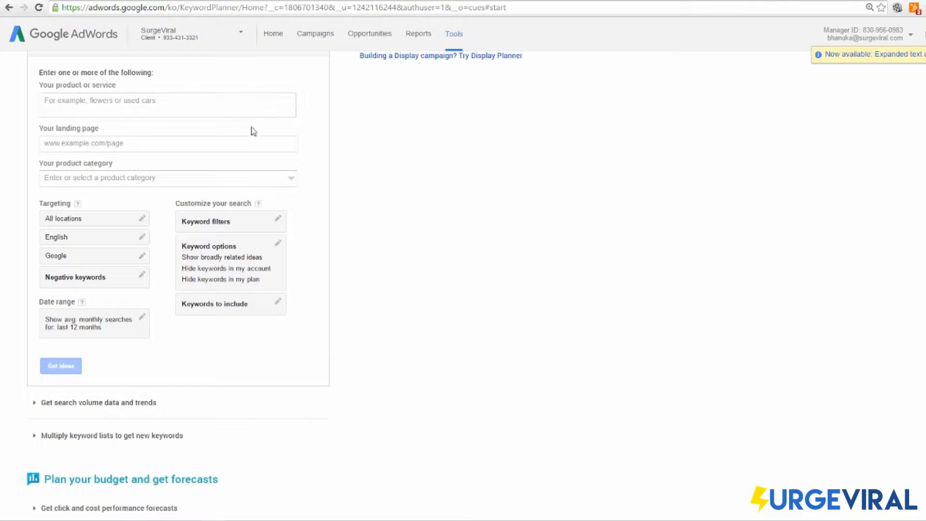
Enter "Social media management" as the product or service.
click(239, 109)
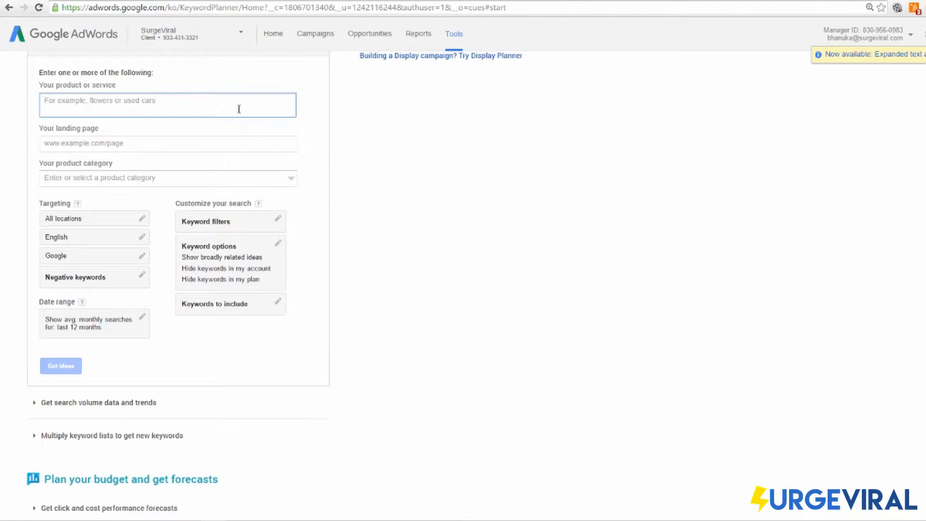
text(Social)
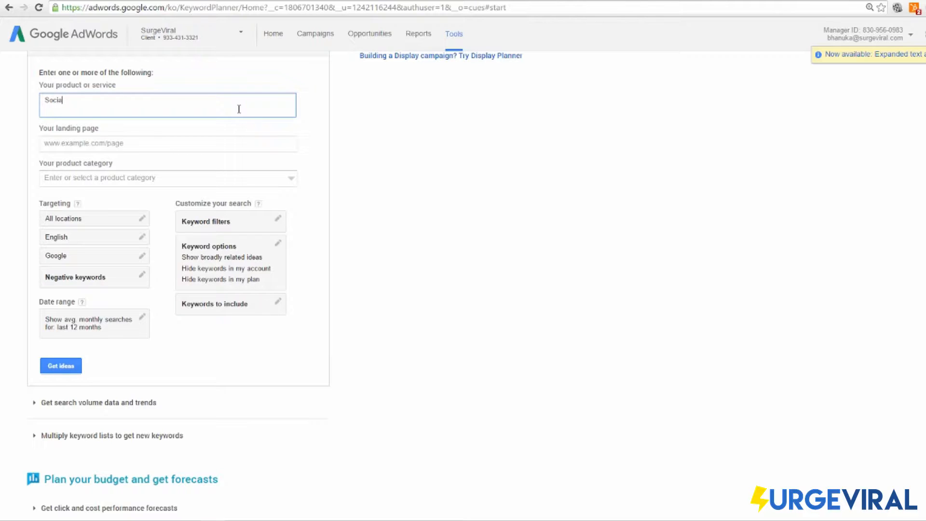
text( media management)
click(187, 143)
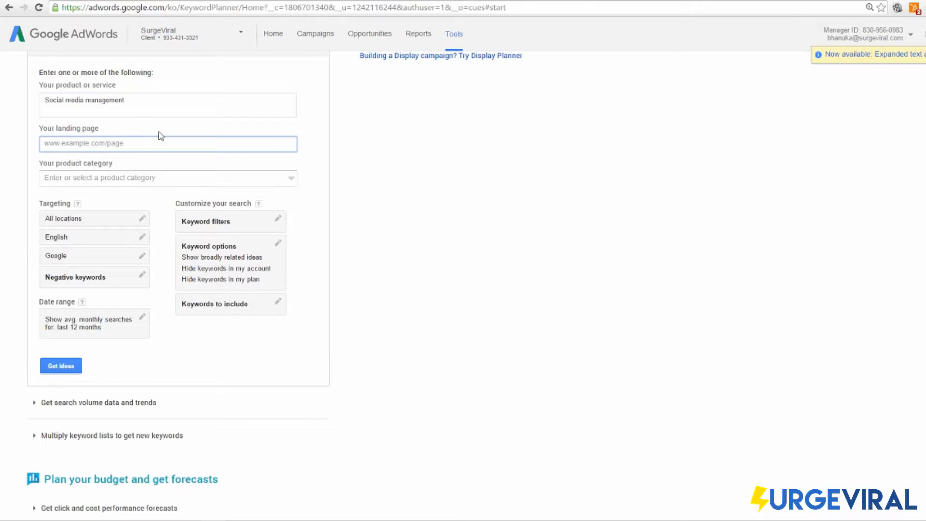
text(htt)
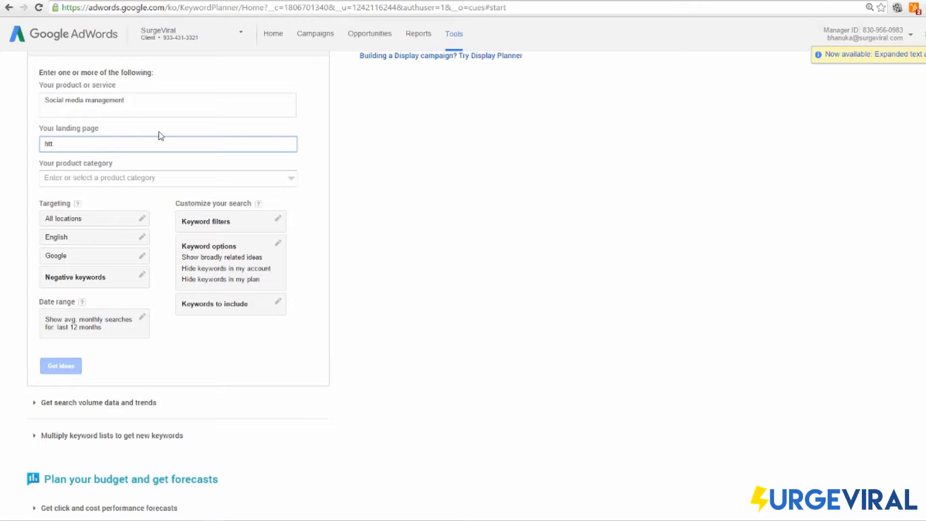
text(ps://surgevira)
text(l.com)
scroll(164, 282, up, 2)
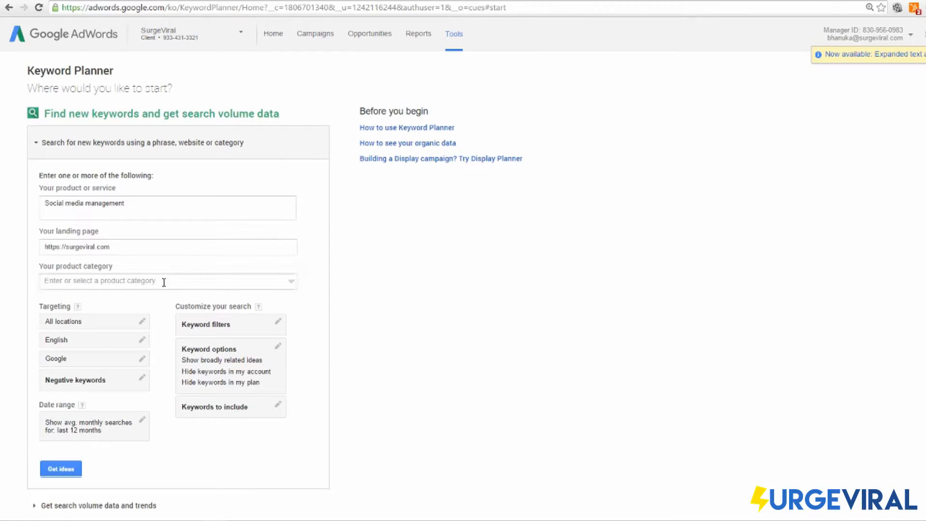
right_click(77, 309)
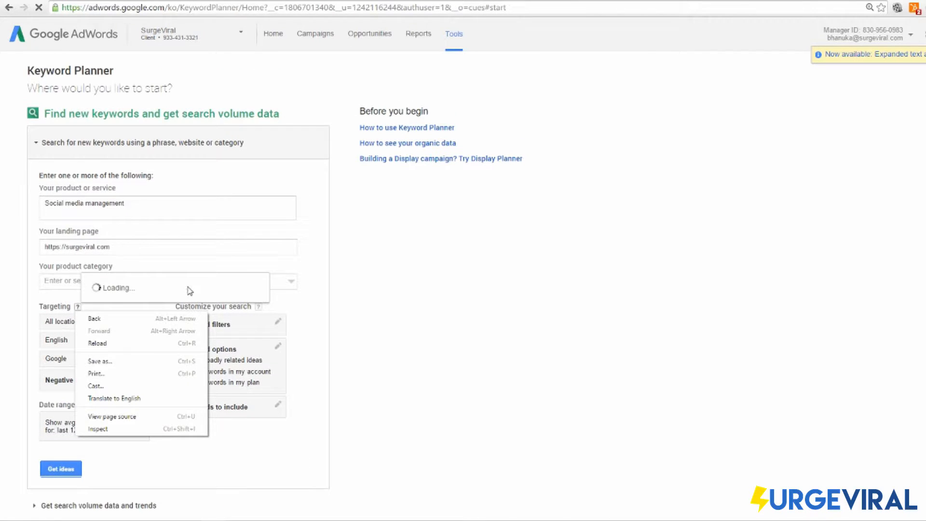
click(377, 268)
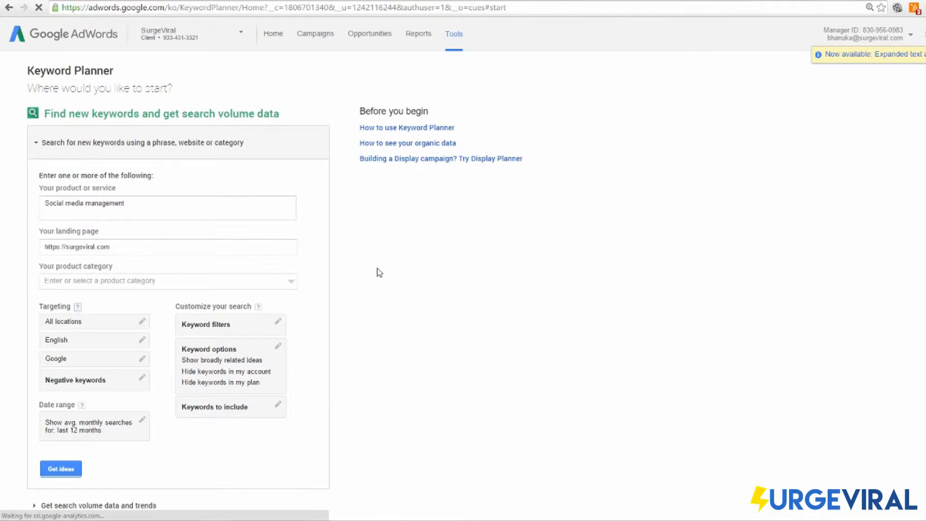
Set the targeted location to the country United Kingdom, save it, and dismiss the expanded text announcement.
click(142, 321)
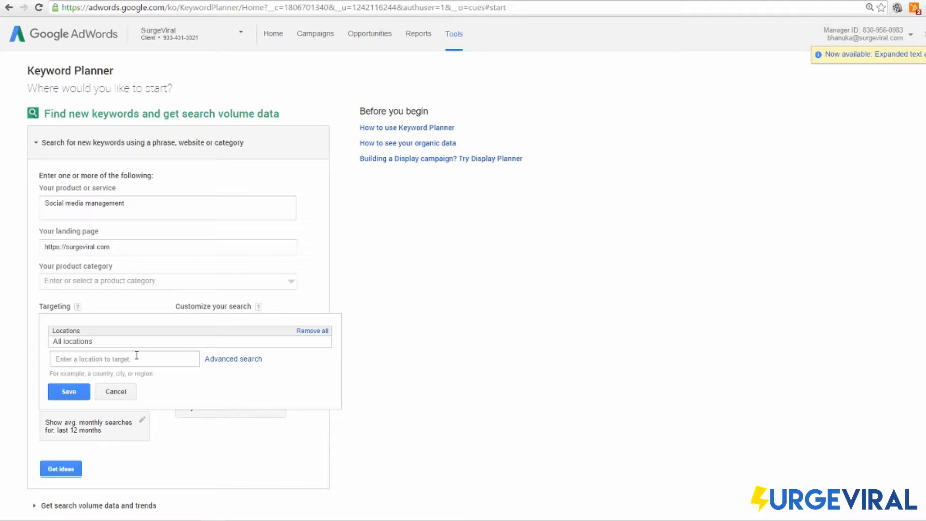
click(154, 357)
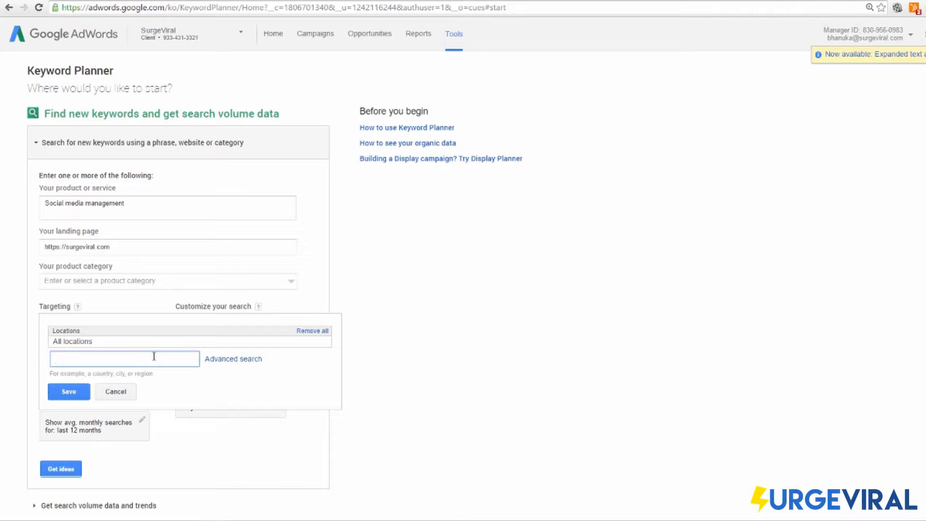
text(united)
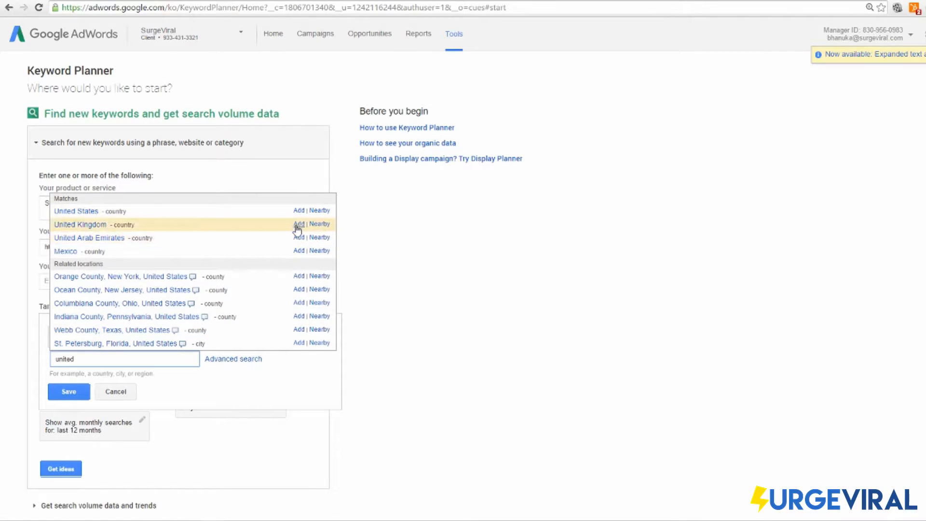
click(299, 225)
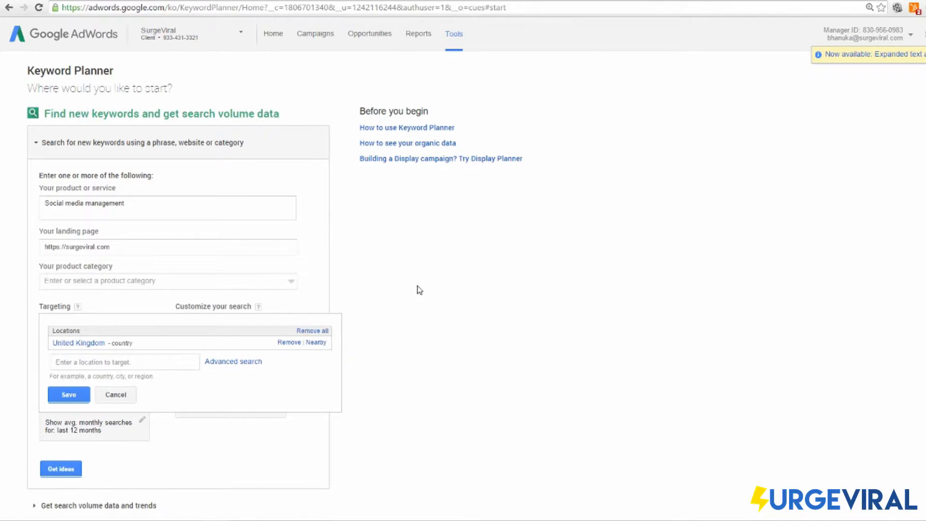
click(79, 393)
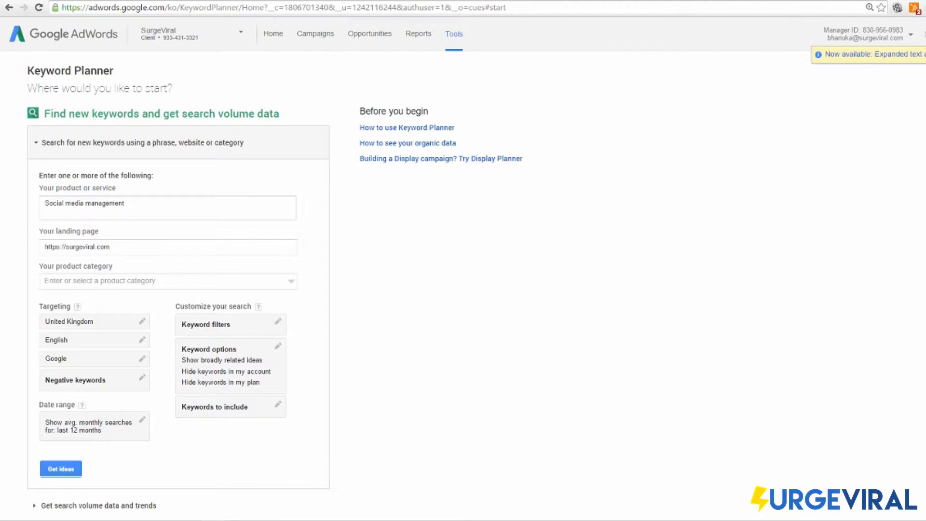
click(923, 35)
click(923, 35)
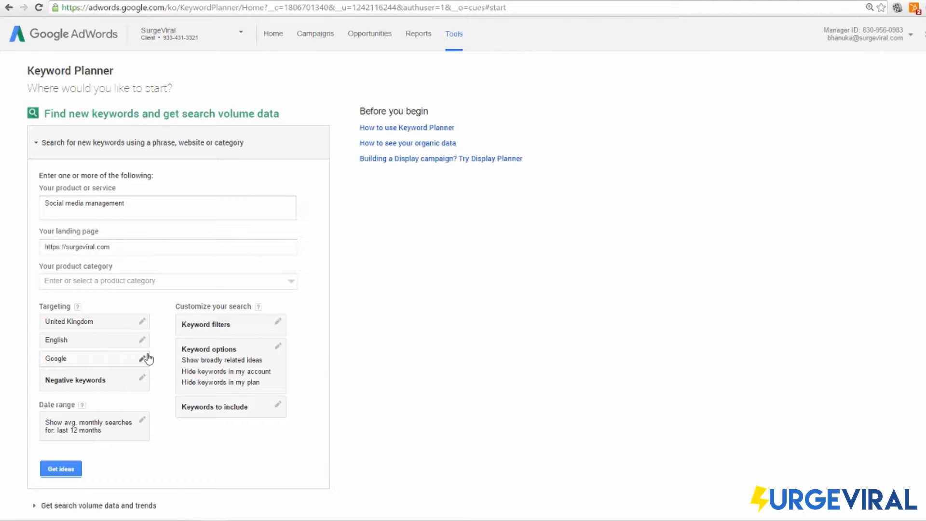
drag(170, 210, 31, 211)
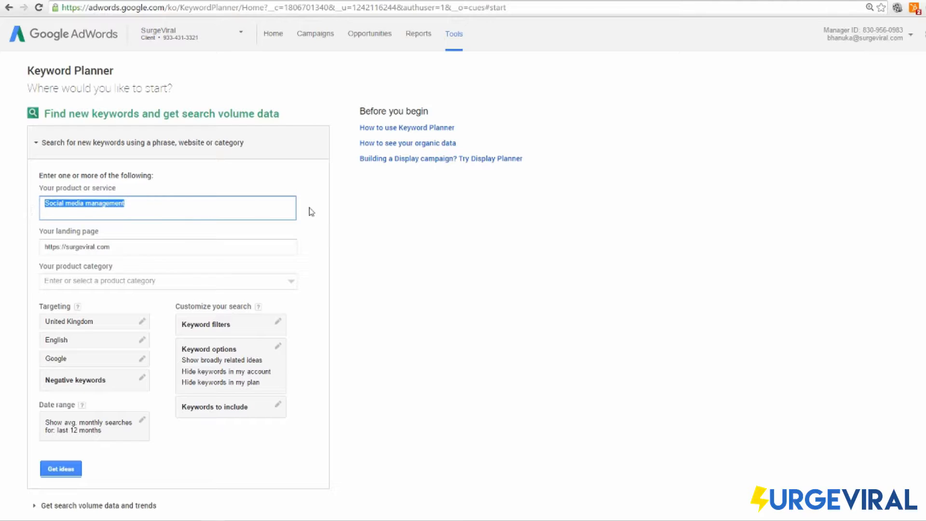
click(350, 218)
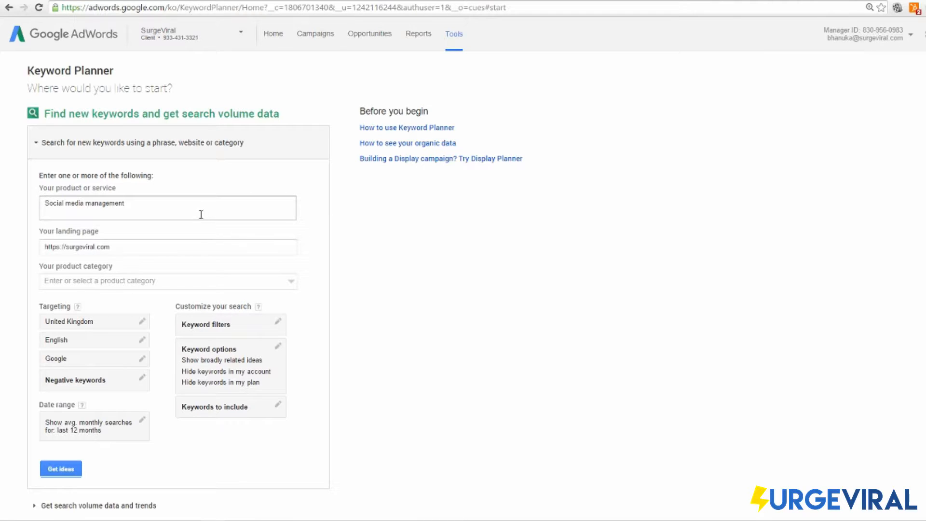
click(183, 211)
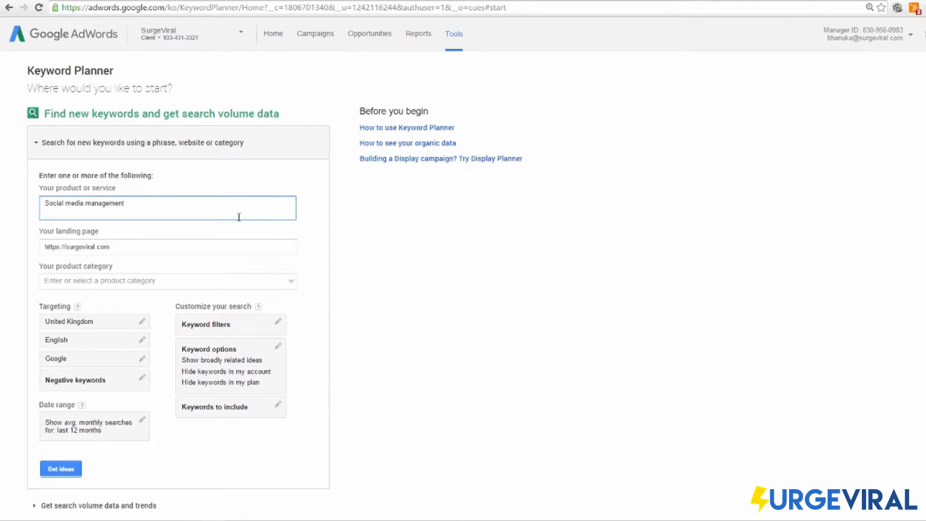
scroll(200, 202, down, 2)
scroll(200, 201, up, 1)
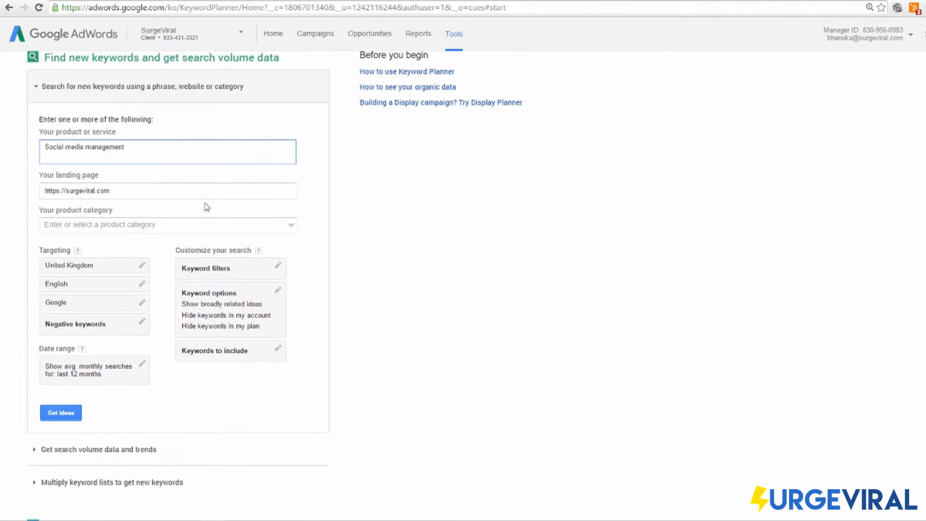
Check the available product categories and the search network options in the targeting settings.
click(230, 228)
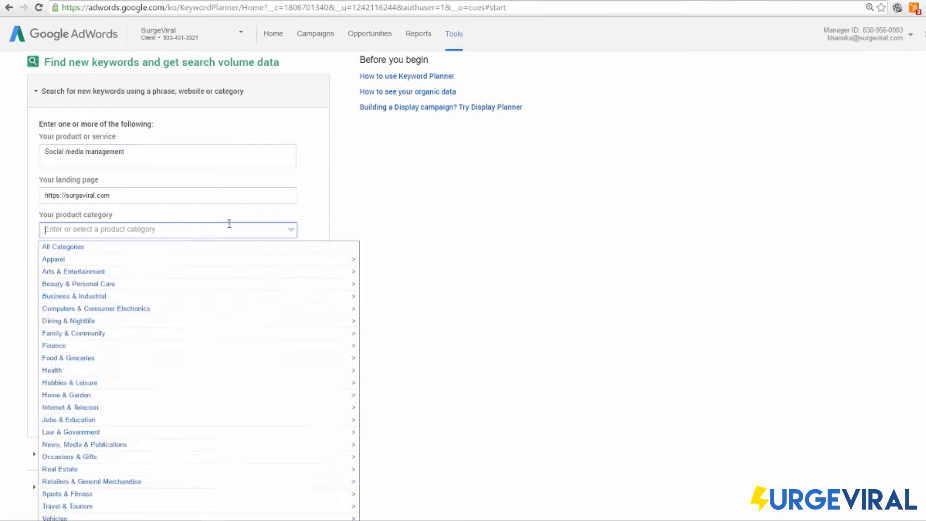
click(246, 150)
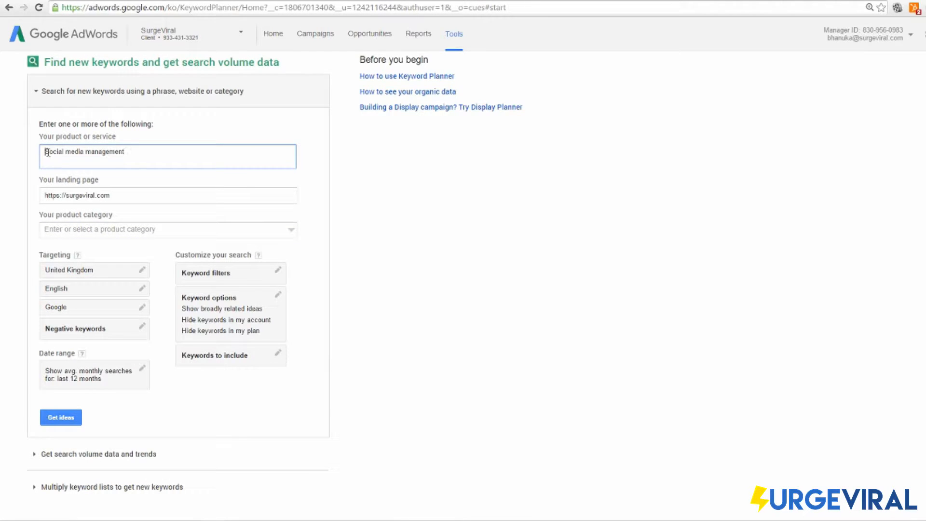
drag(50, 153, 159, 160)
click(120, 179)
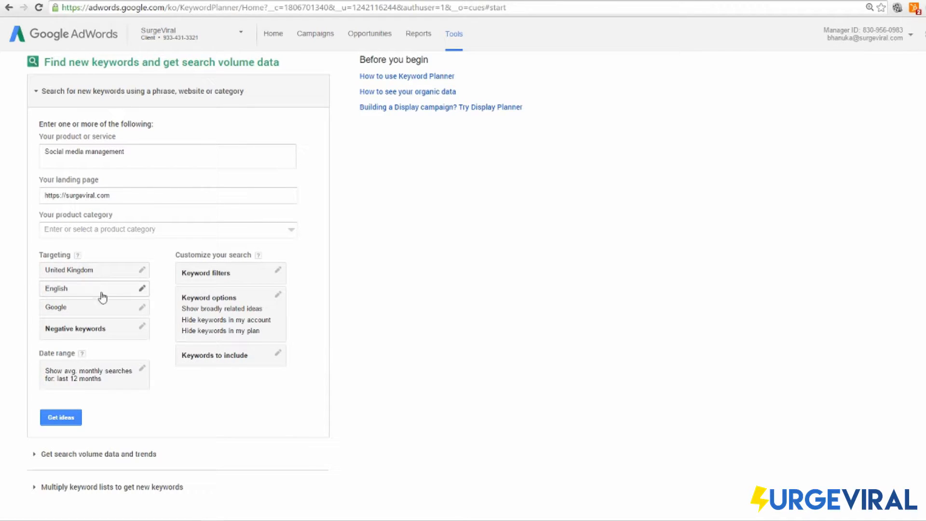
click(113, 311)
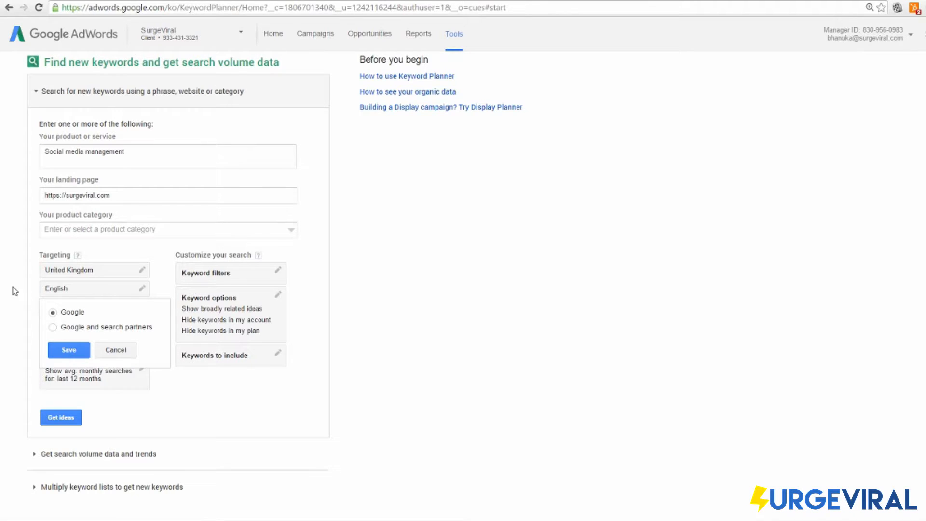
click(23, 295)
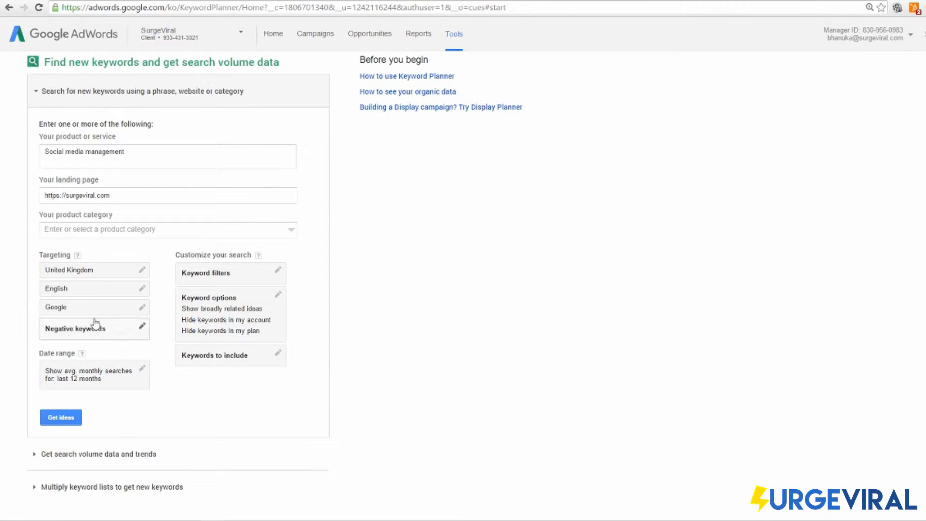
Examine the negative keywords setting and its explanation in the targeting options.
scroll(96, 332, down, 3)
click(96, 178)
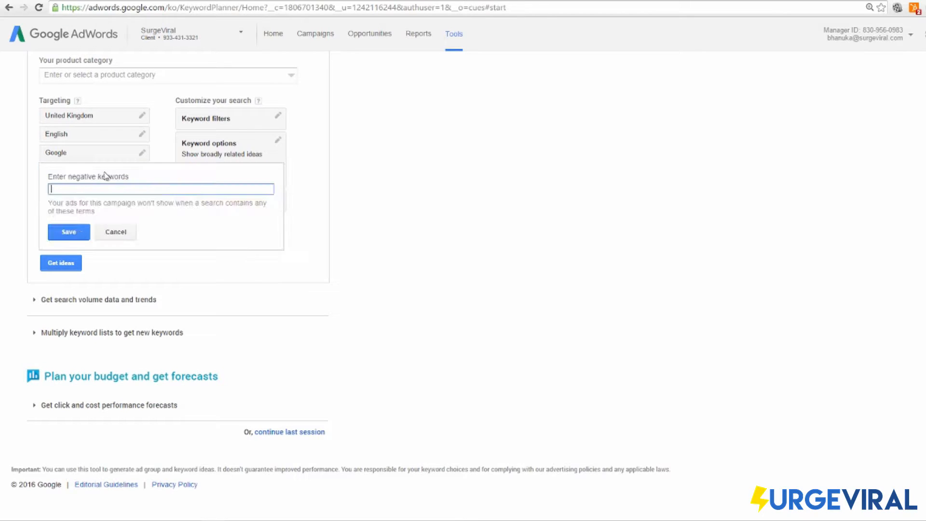
scroll(116, 350, up, 2)
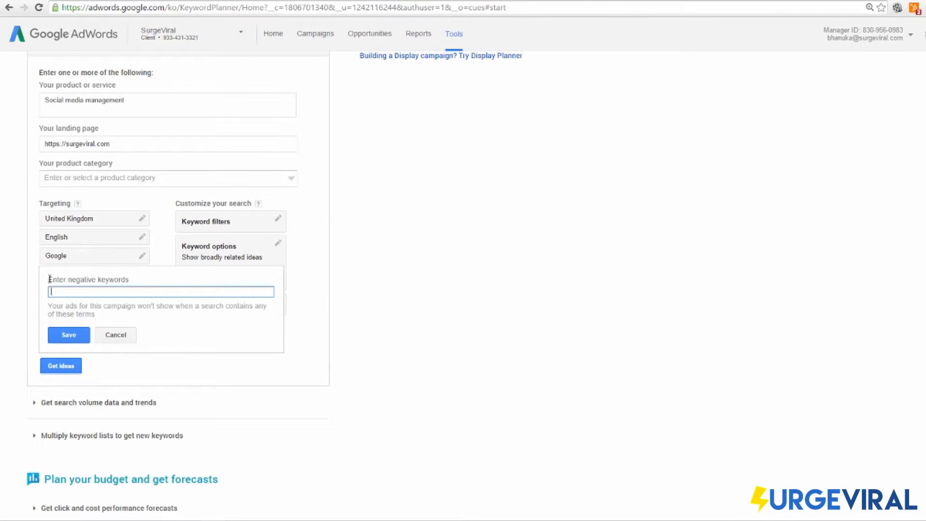
drag(49, 279, 152, 315)
scroll(355, 252, up, 2)
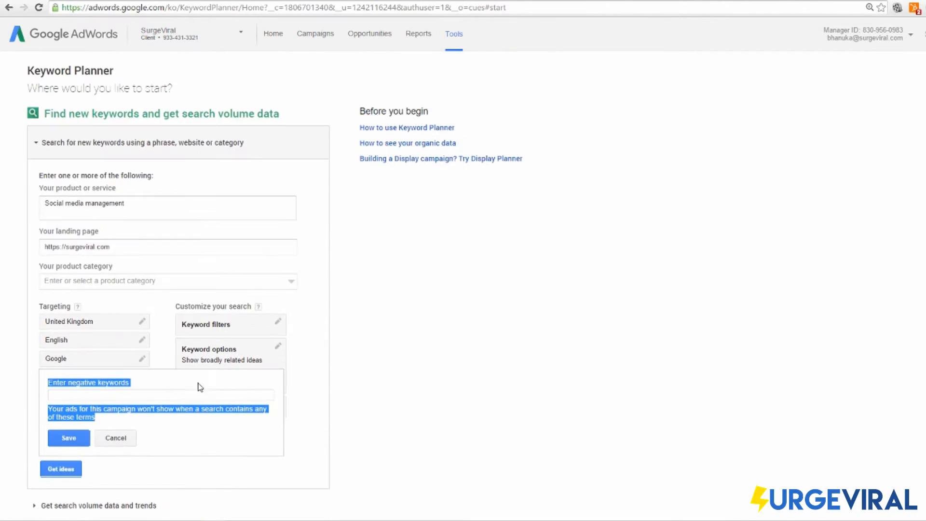
click(161, 394)
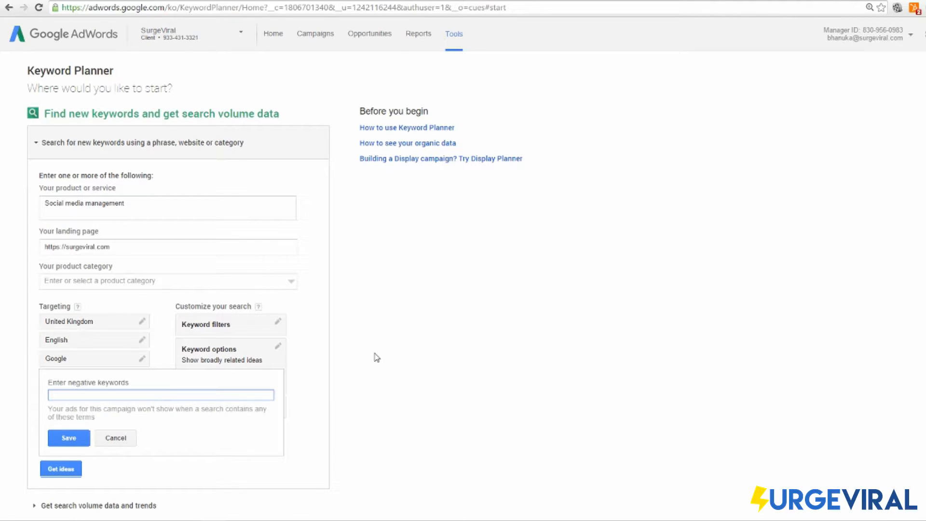
scroll(361, 364, down, 3)
scroll(362, 364, up, 2)
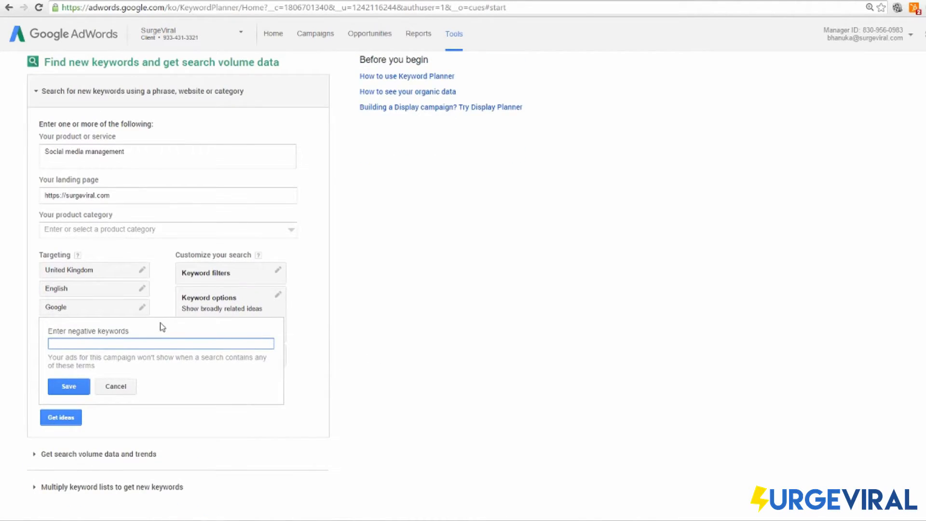
drag(162, 330, 178, 313)
click(331, 326)
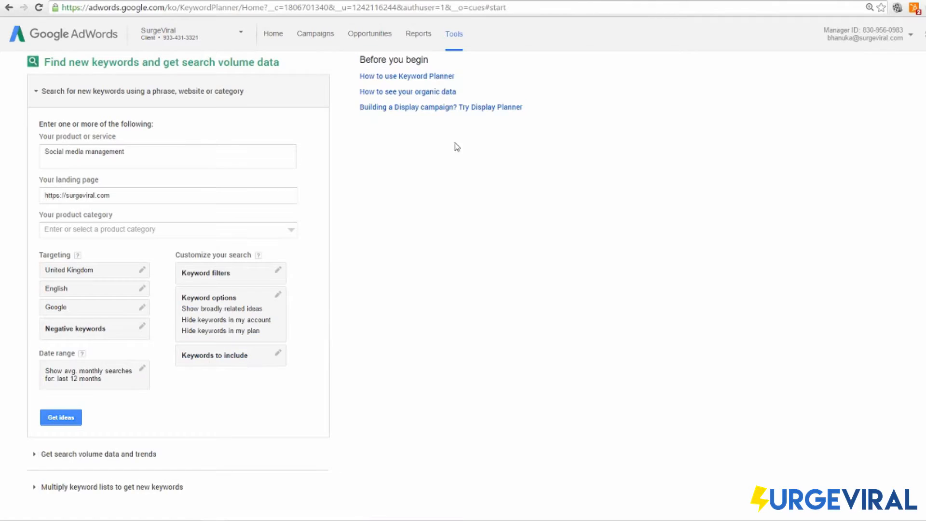
Add "tools" as a negative keyword and save the setting.
click(106, 333)
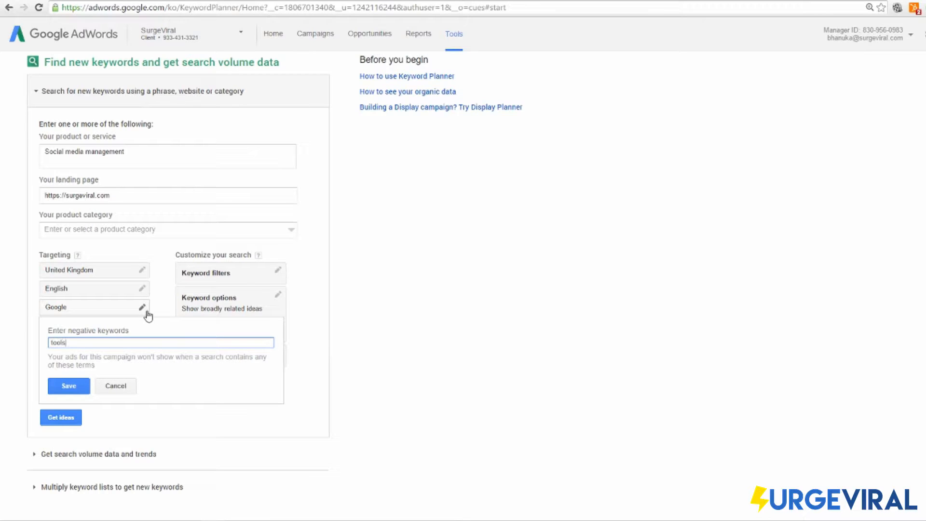
click(72, 385)
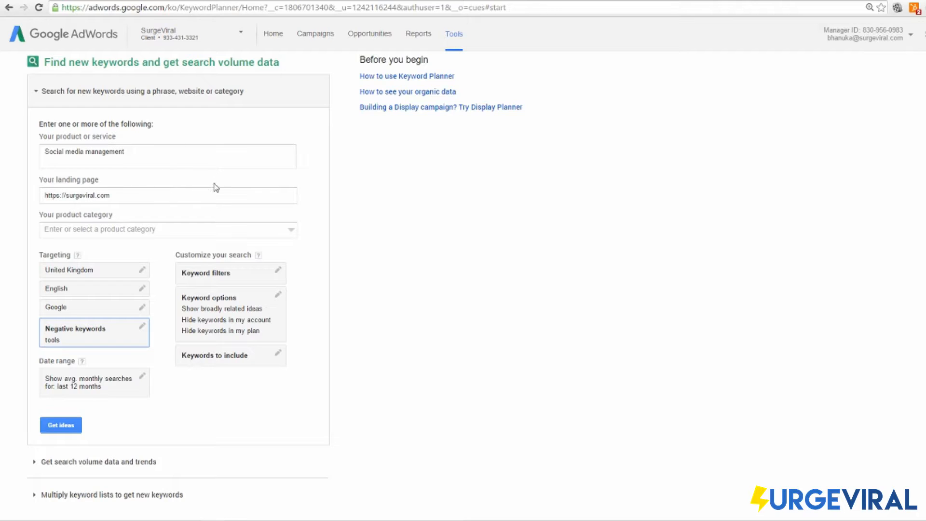
Set the date range for average monthly searches to Jul 2014 through Jun 2016 and save it.
click(124, 380)
scroll(227, 389, down, 1)
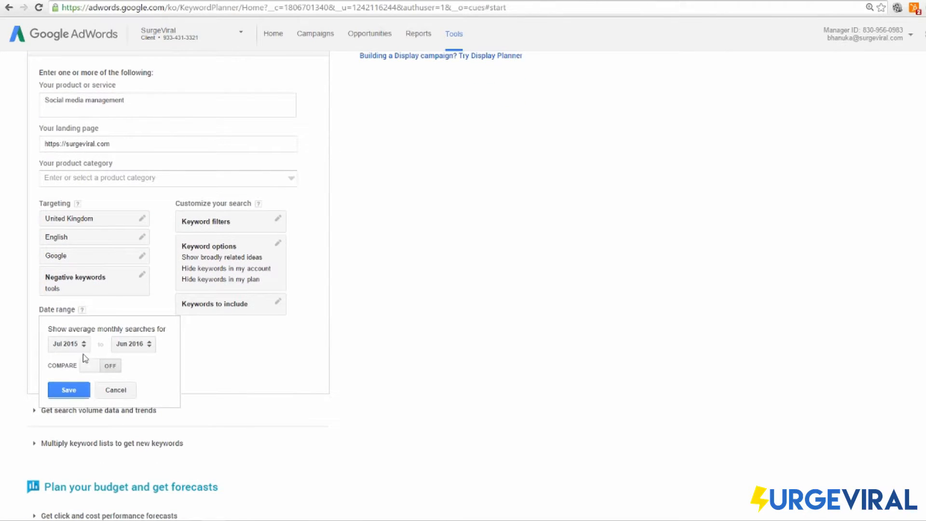
click(72, 346)
scroll(92, 358, down, 1)
scroll(93, 338, down, 3)
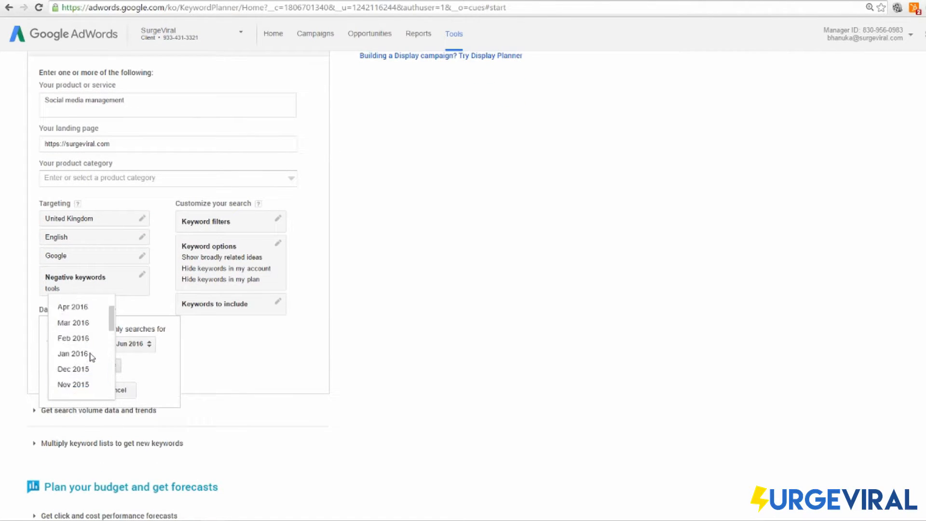
scroll(101, 347, down, 3)
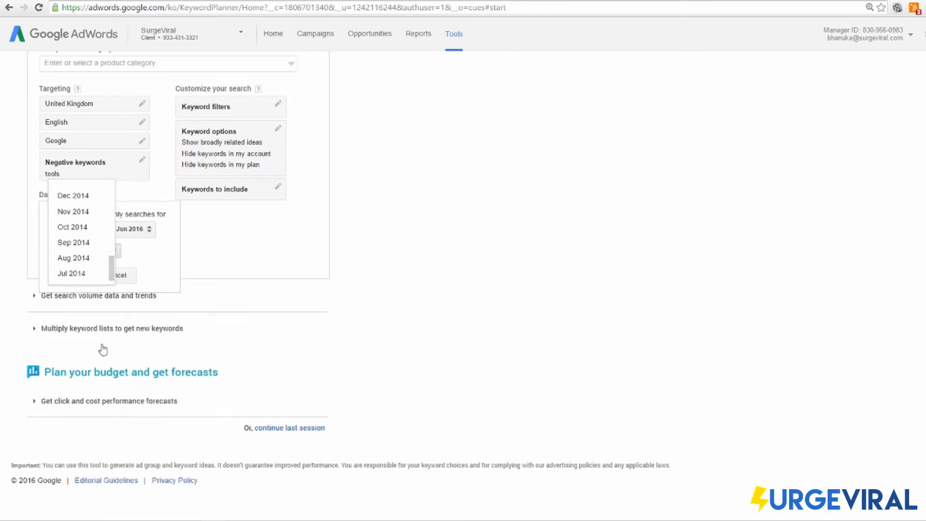
click(70, 273)
scroll(132, 249, up, 1)
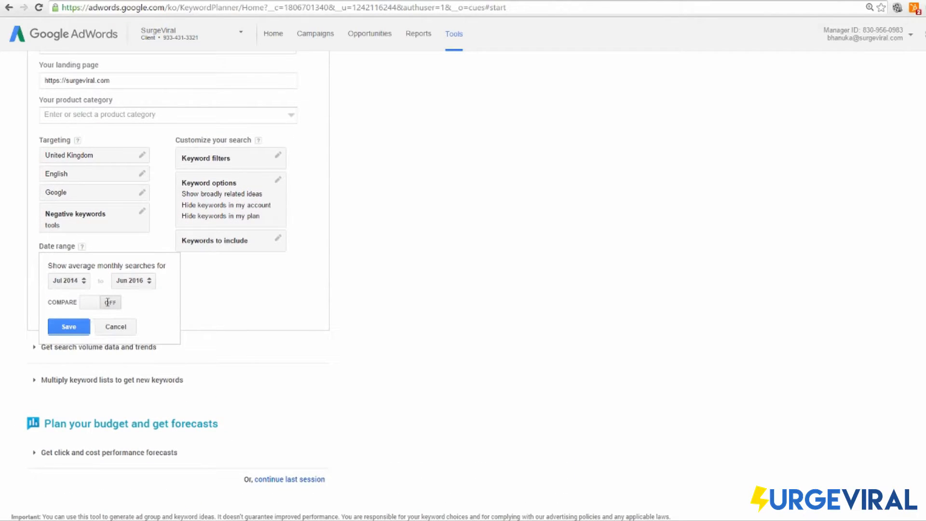
click(68, 326)
Examine the keyword filters, including the comparison choices for average monthly searches, and leave them unset.
scroll(245, 277, up, 1)
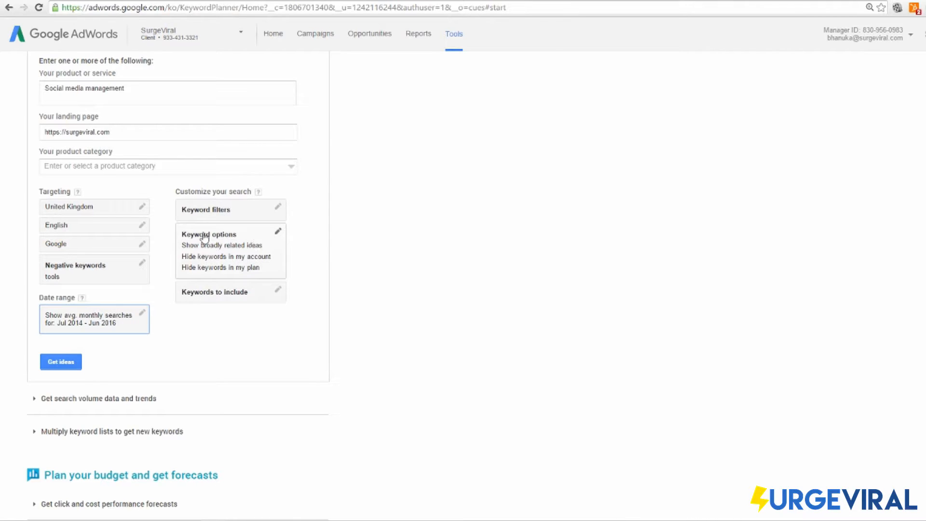
scroll(193, 246, up, 1)
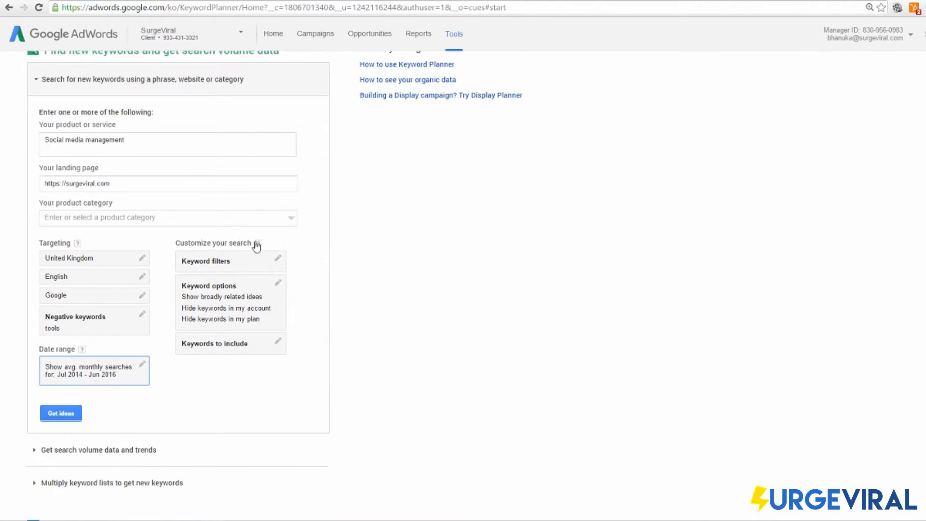
click(278, 260)
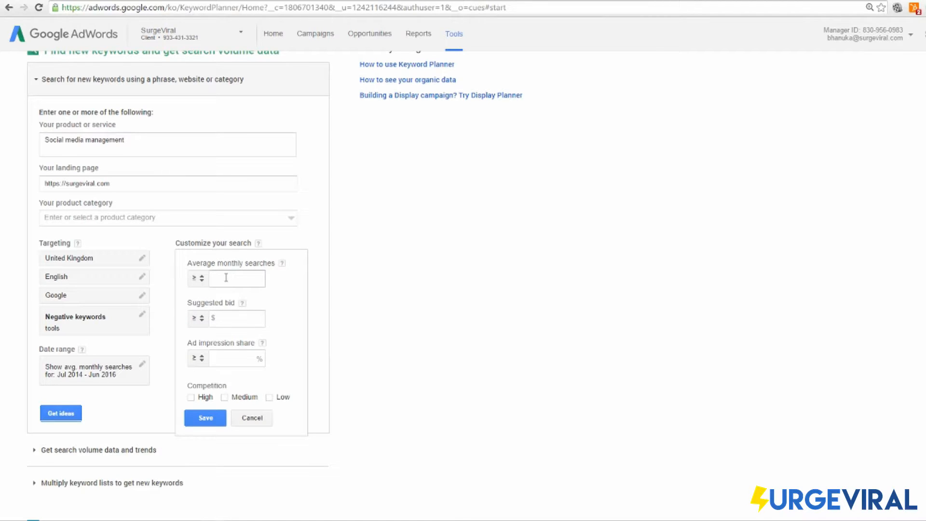
click(207, 281)
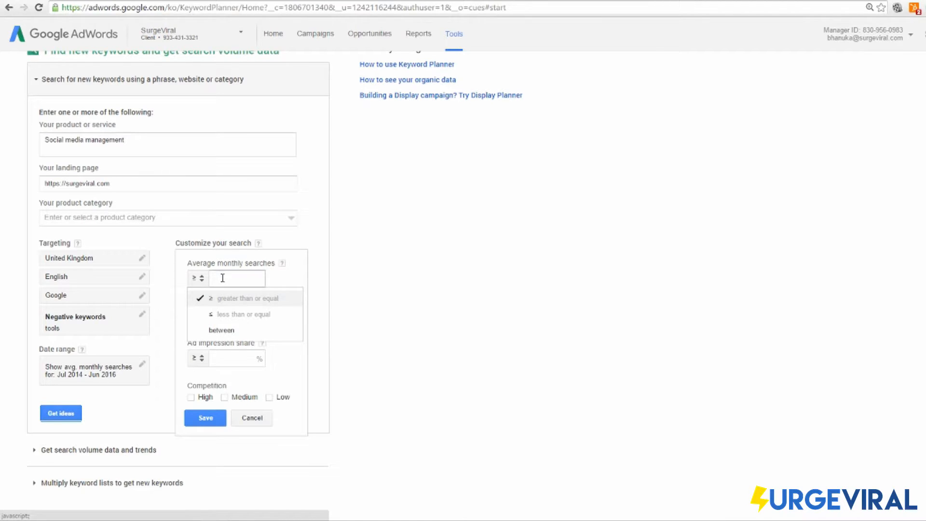
click(222, 278)
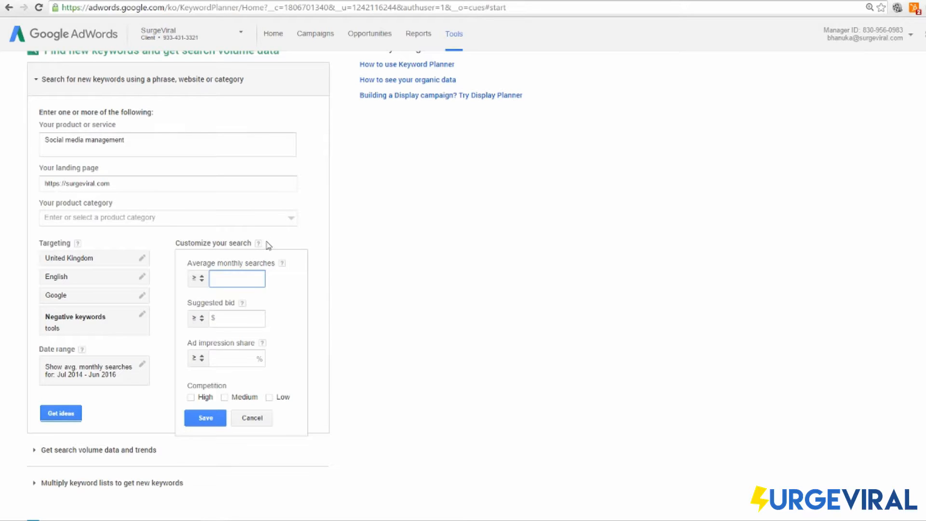
click(316, 246)
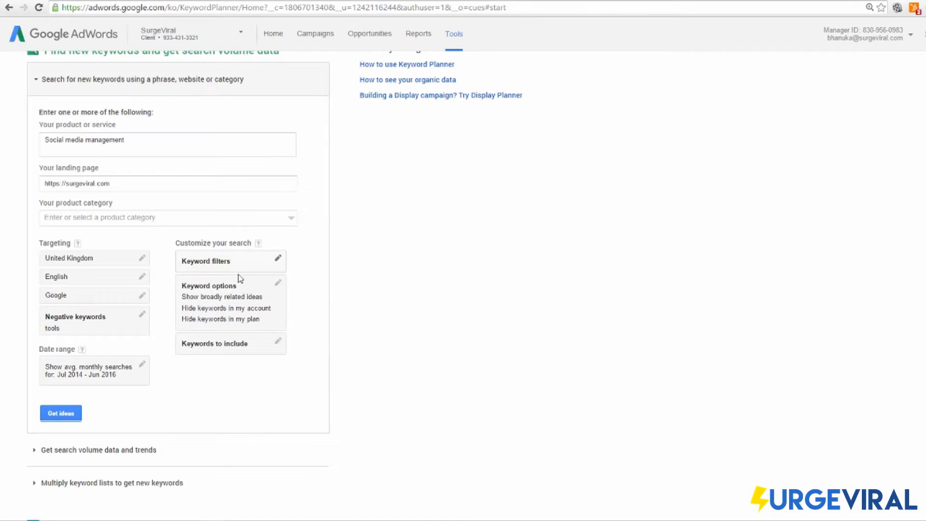
Review the keyword options, such as only showing closely related ideas, and the keywords to include setting without changing them.
click(244, 286)
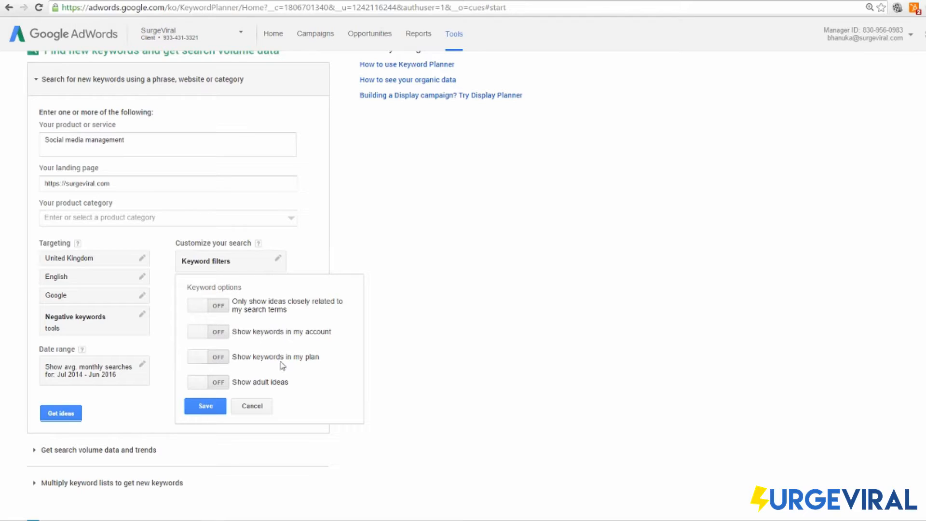
drag(237, 301, 294, 309)
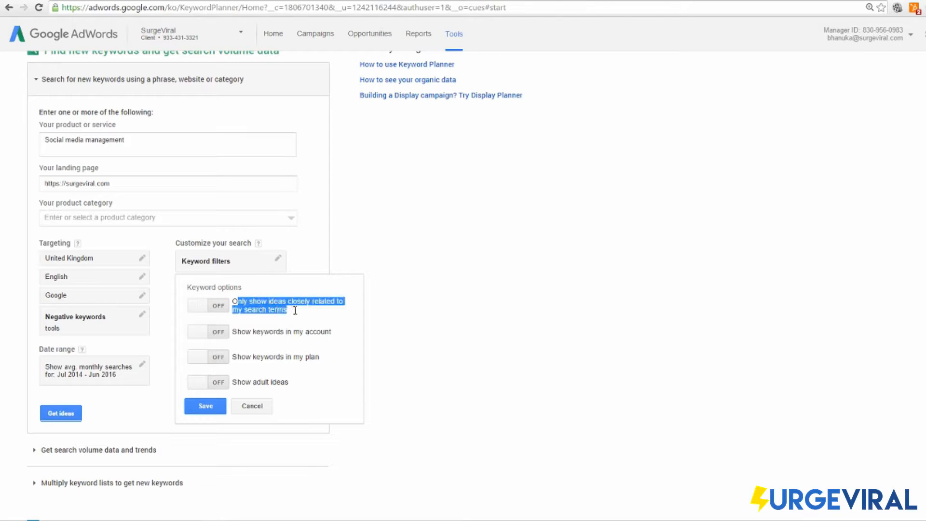
click(323, 263)
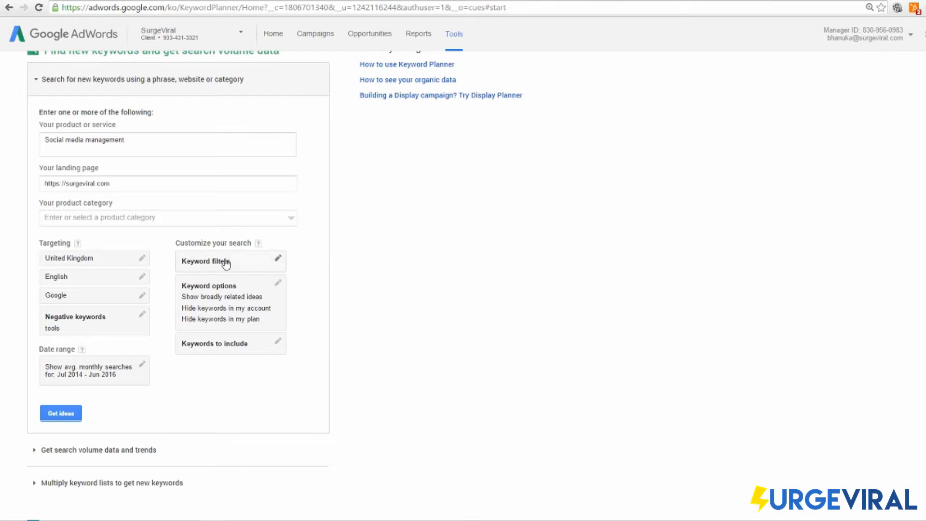
click(259, 347)
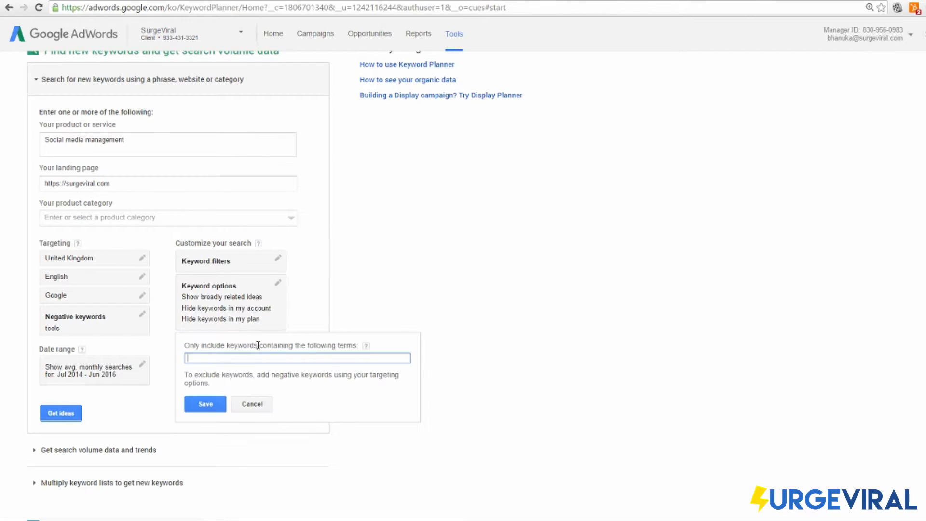
click(324, 298)
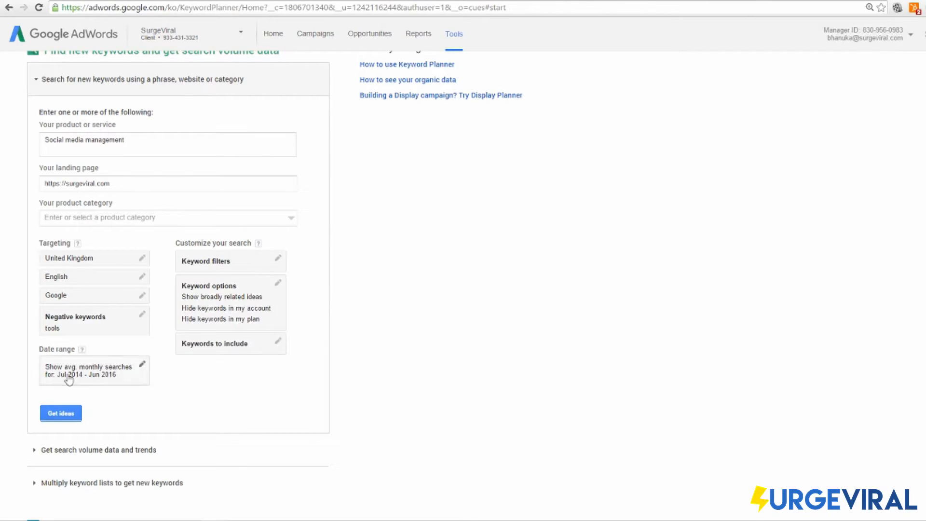
Get the keyword ideas and check the average monthly searches and suggested bid for "social media management".
click(61, 414)
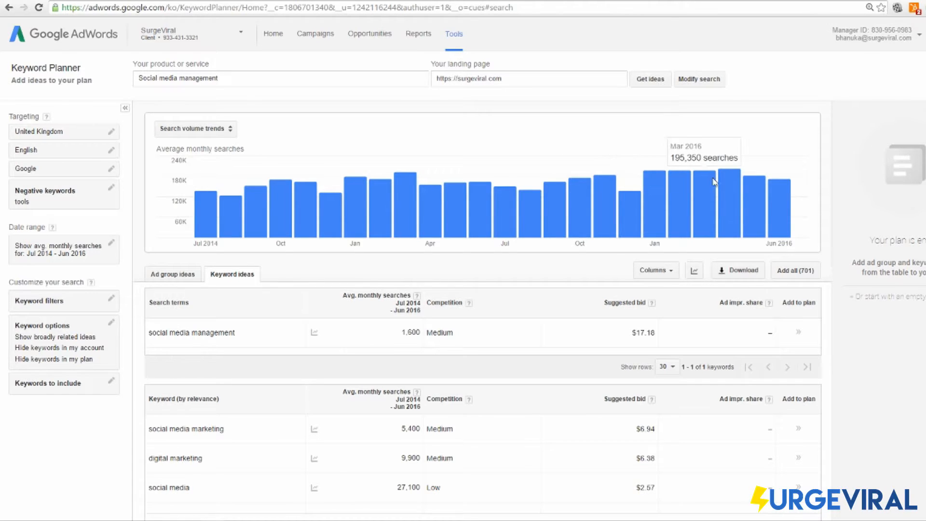
scroll(764, 216, down, 1)
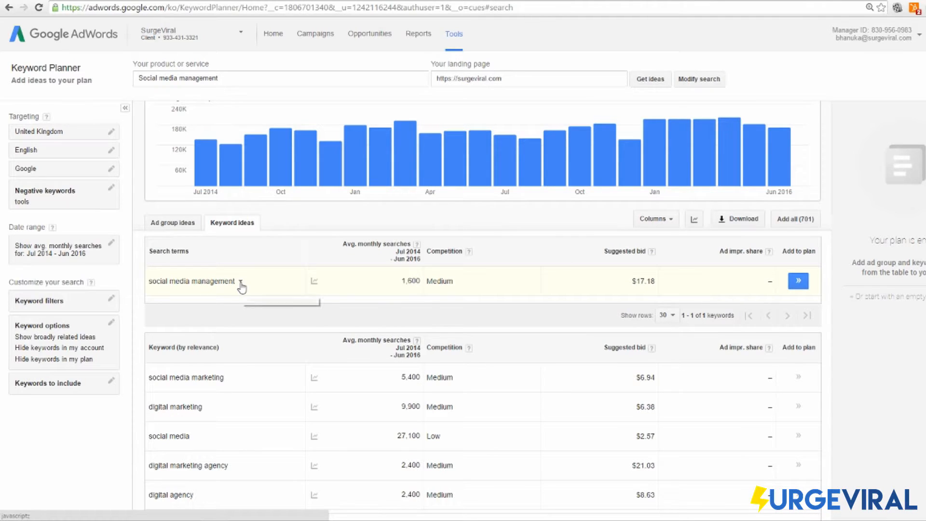
click(241, 282)
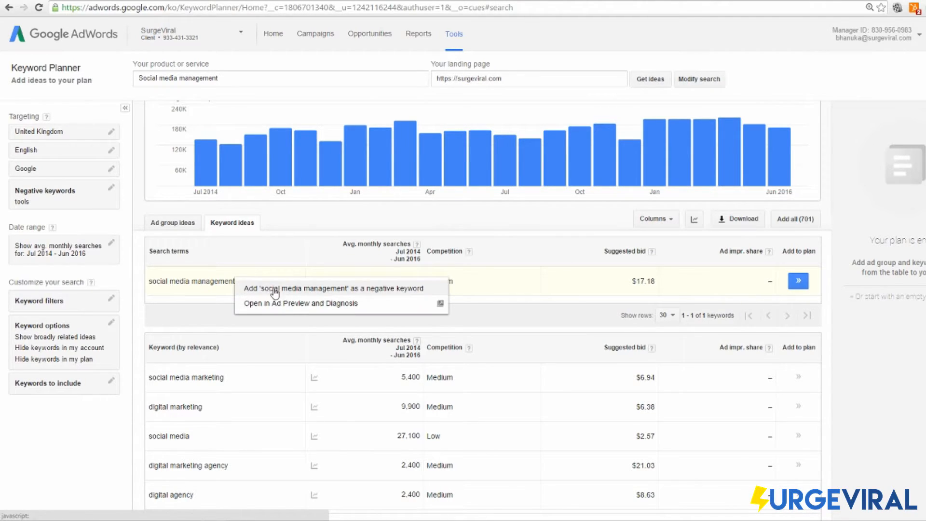
click(252, 279)
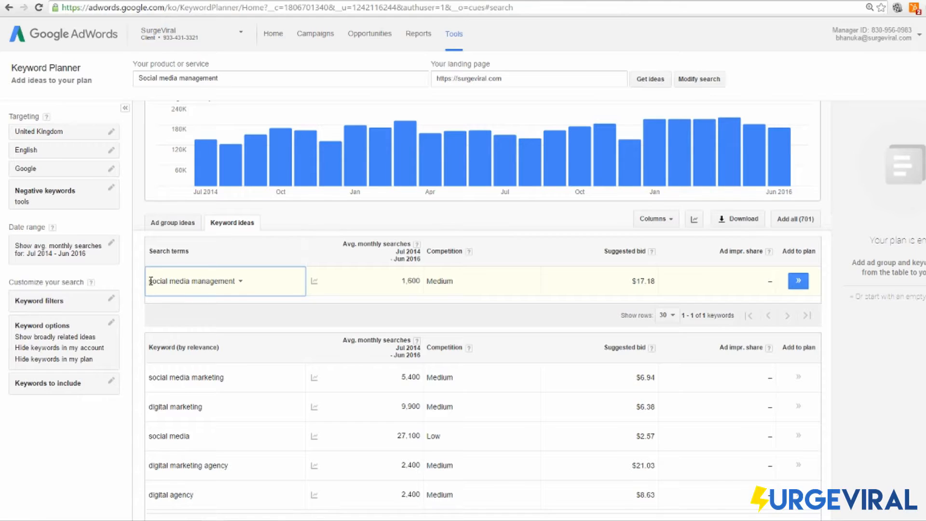
drag(151, 281, 237, 285)
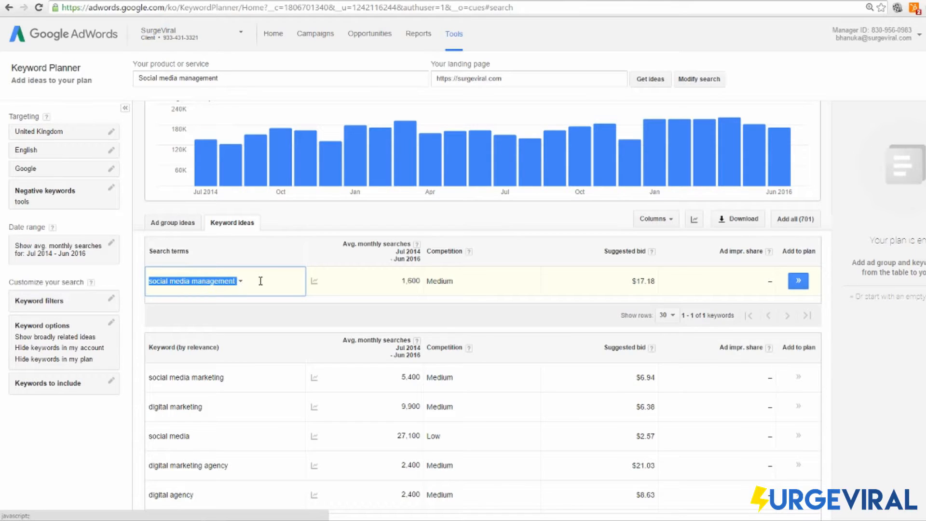
drag(398, 285, 427, 283)
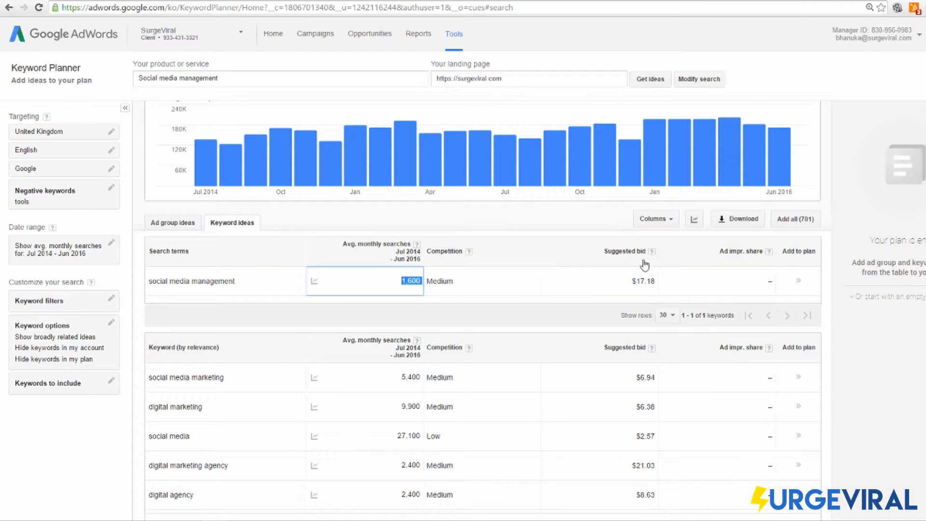
mouse_move(653, 252)
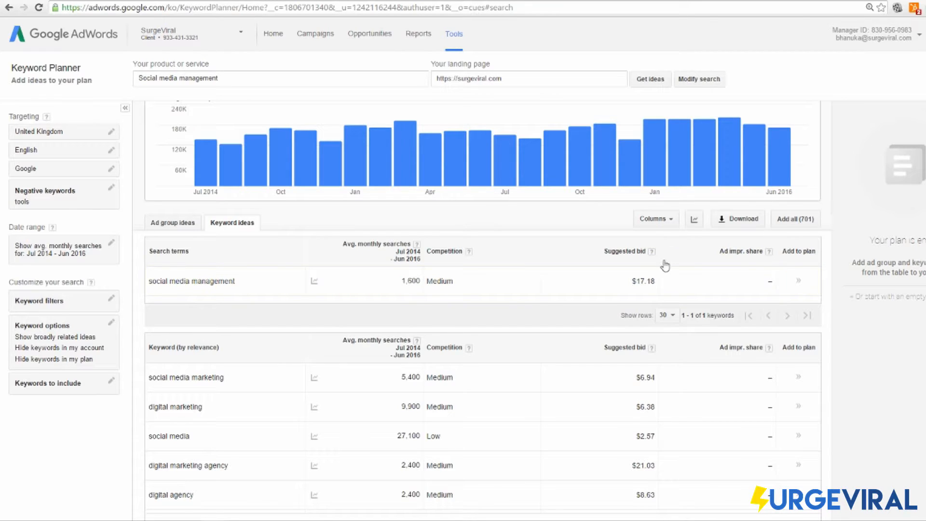
double_click(649, 281)
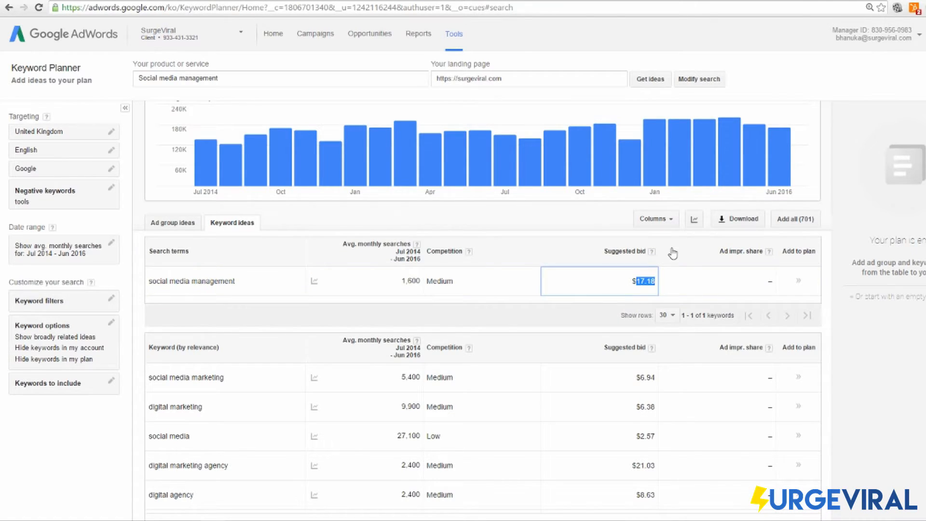
Sort the keyword ideas by suggested bid from highest to lowest, look through them, and reverse the order to lowest first.
click(694, 255)
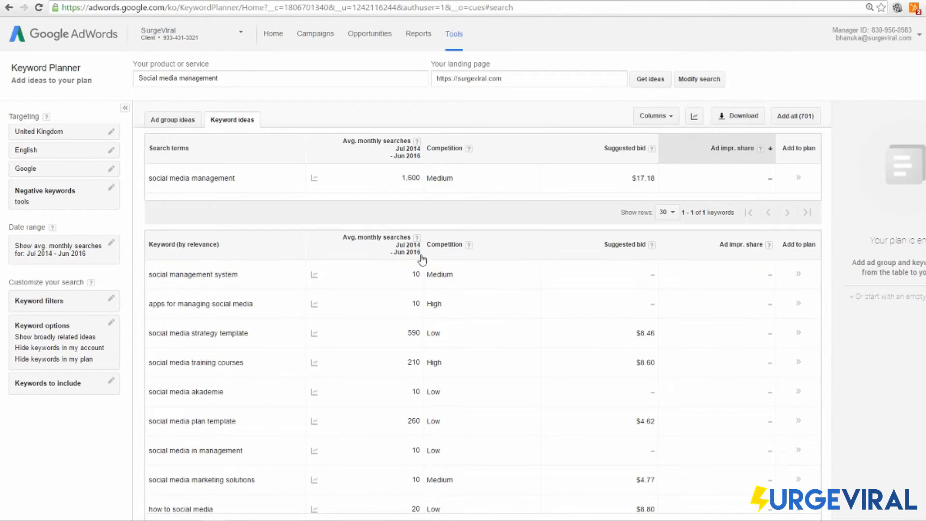
click(612, 248)
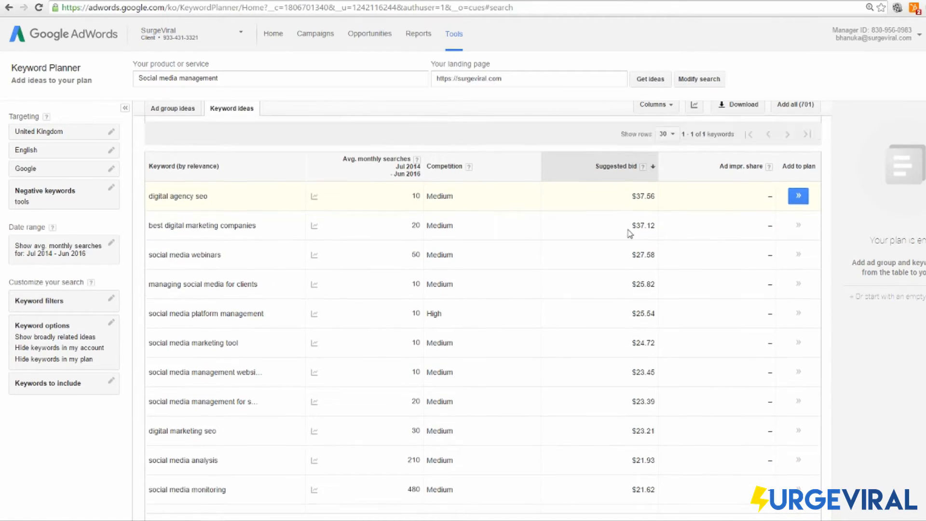
scroll(649, 250, down, 2)
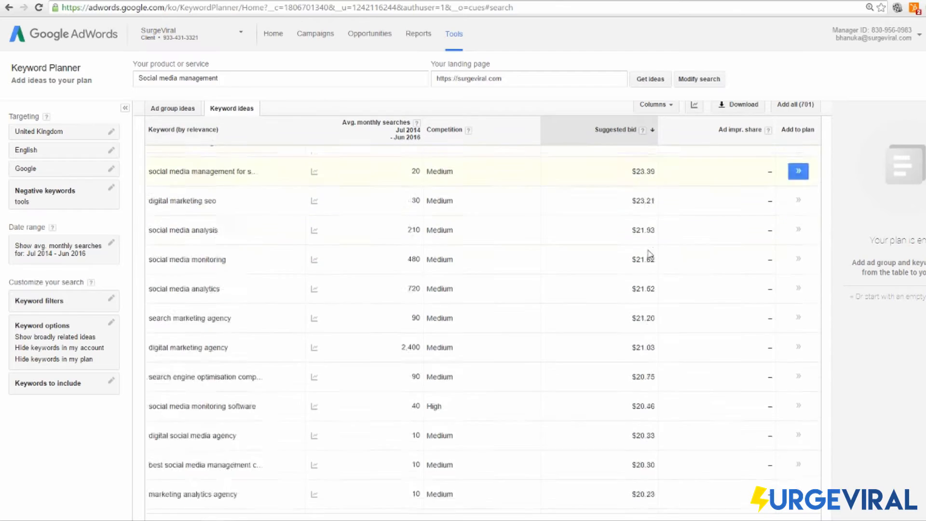
scroll(627, 261, up, 7)
scroll(620, 280, up, 1)
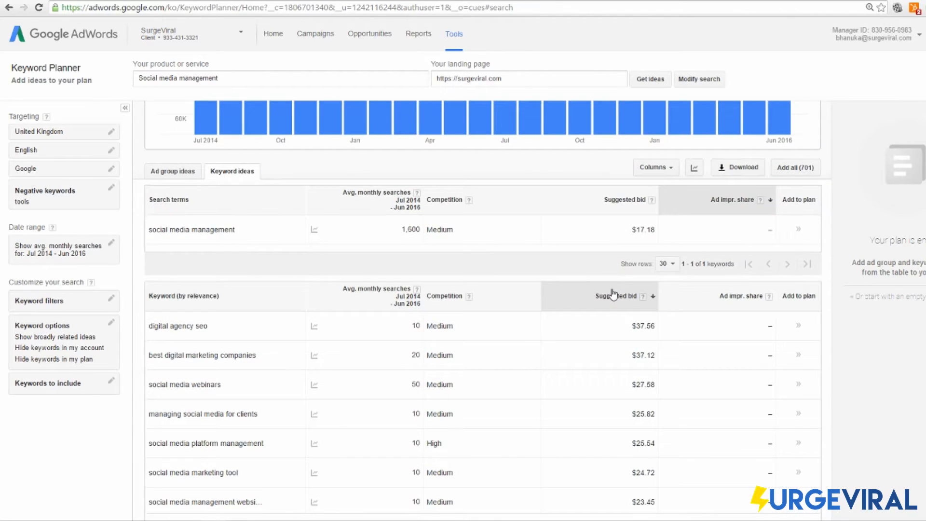
click(614, 295)
scroll(614, 296, up, 2)
View the monthly search history for "social media management" and switch the main graph to Mobile trends.
mouse_move(315, 332)
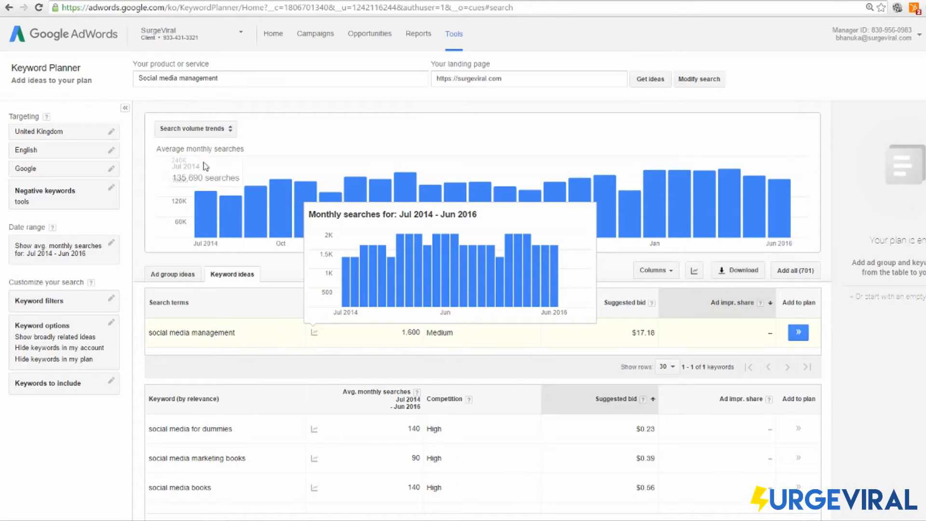
click(195, 128)
click(237, 167)
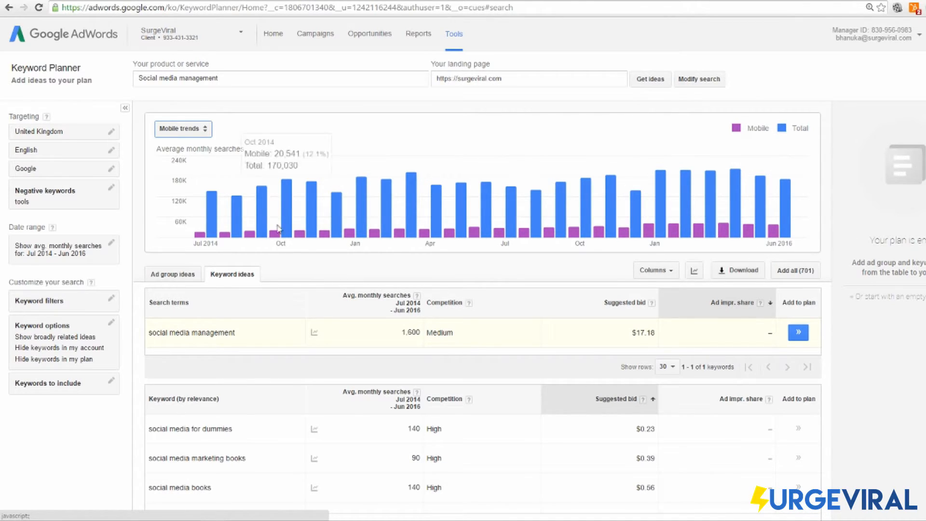
click(198, 132)
click(649, 178)
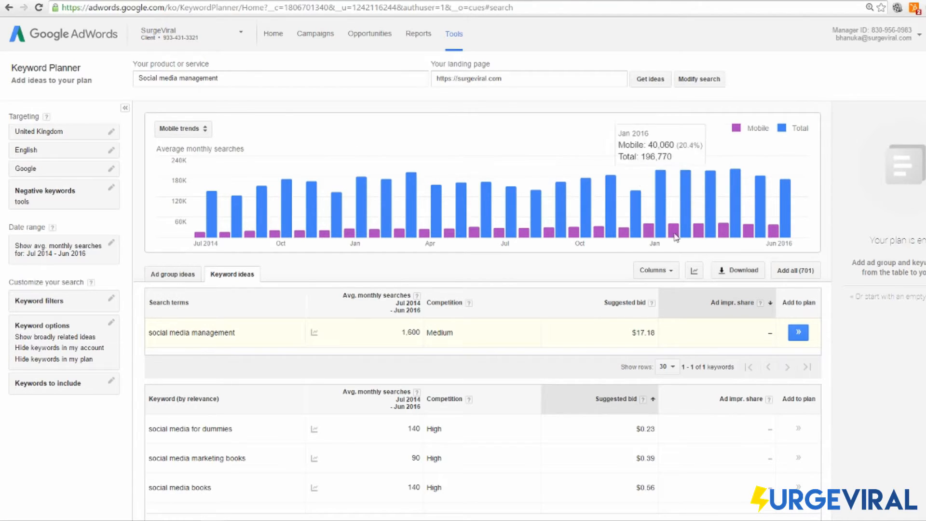
Show the search volume graph as a breakdown by device and as a breakdown by location.
click(193, 128)
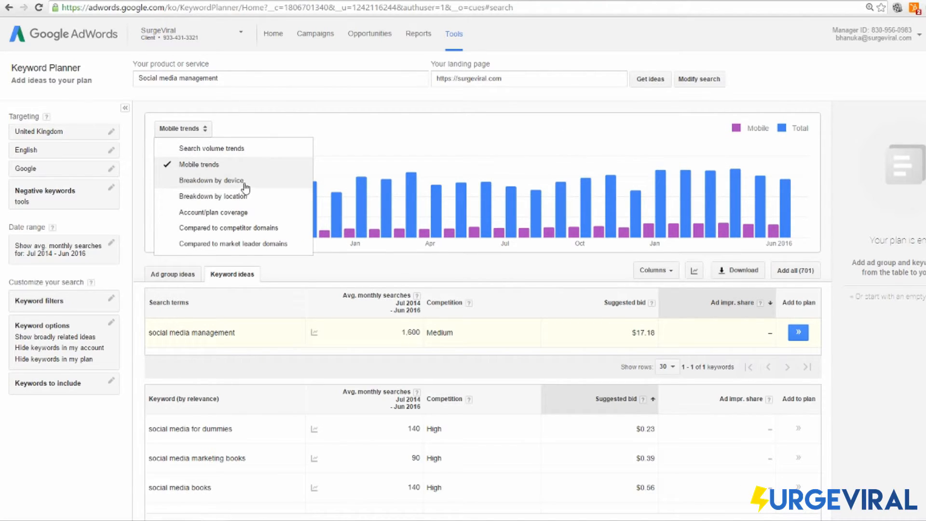
click(215, 181)
click(189, 124)
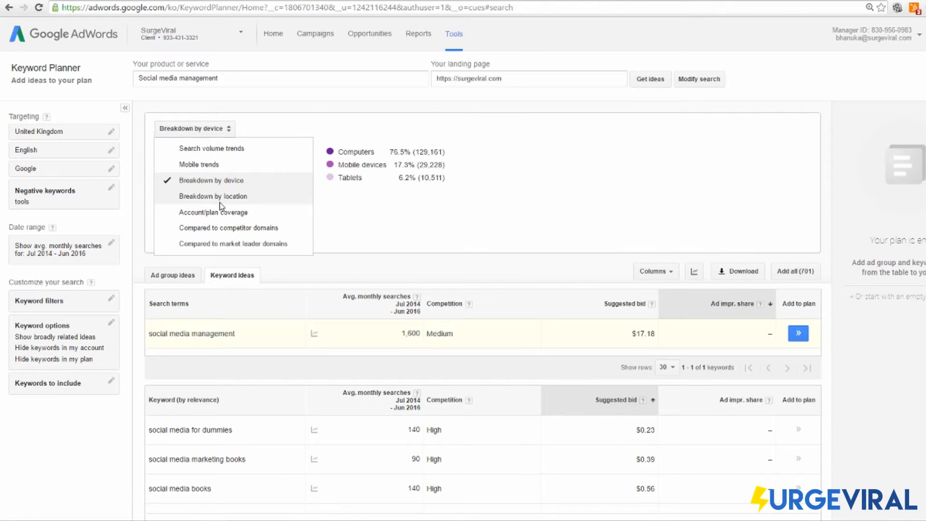
click(279, 196)
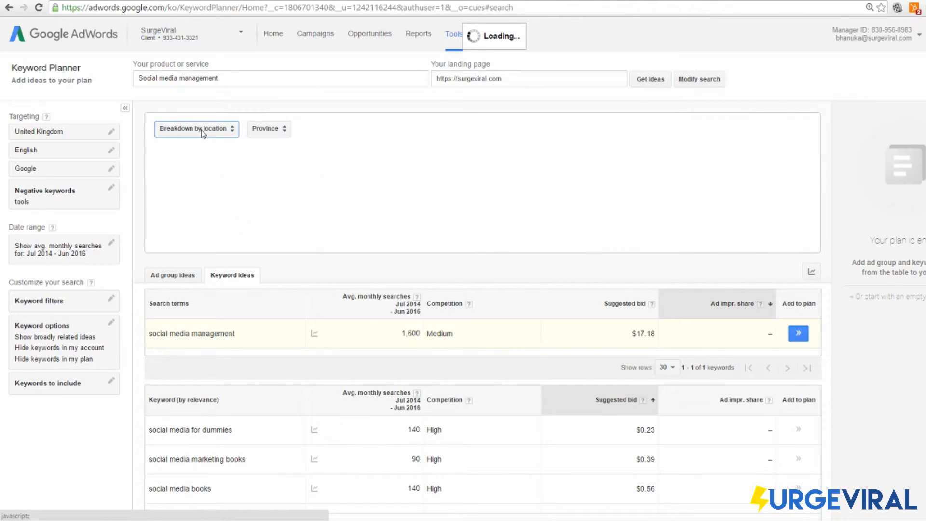
Return the graph to Search volume trends and look through the list of keyword ideas.
click(201, 133)
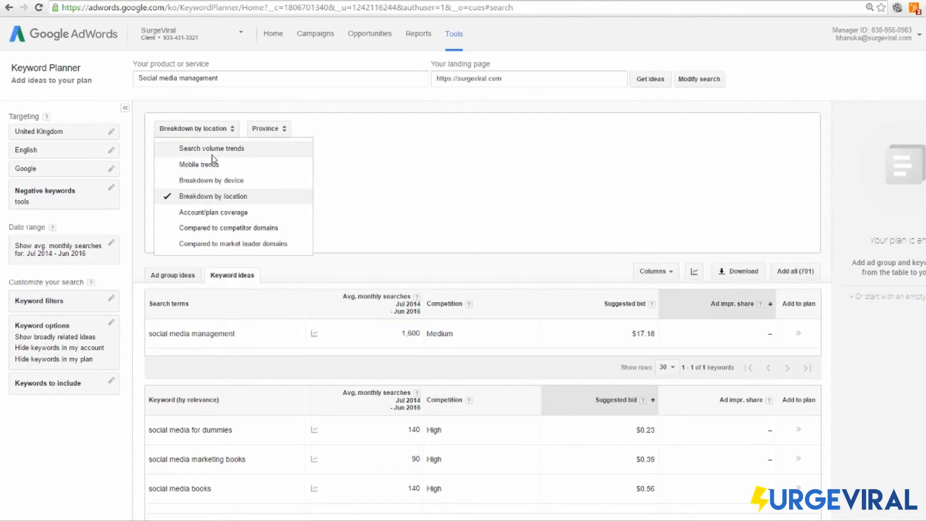
click(211, 148)
scroll(413, 273, down, 5)
scroll(413, 273, down, 4)
scroll(424, 274, up, 5)
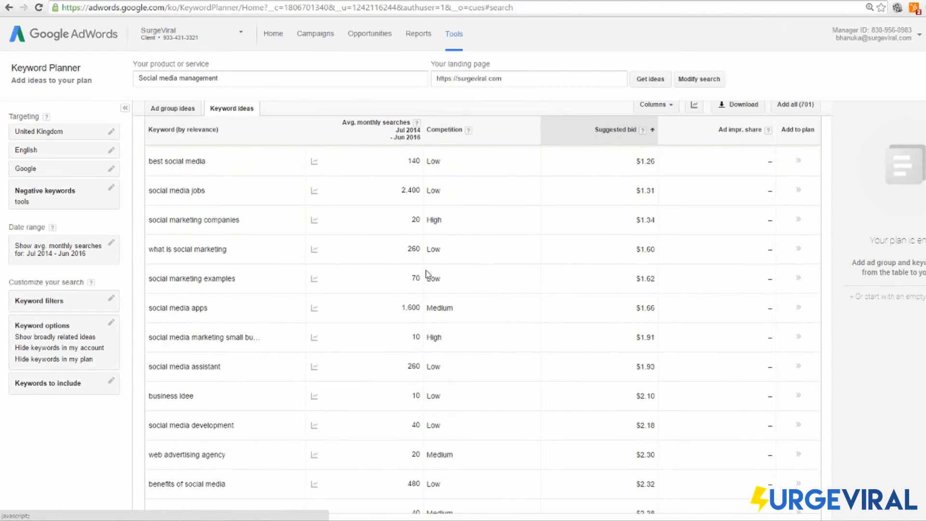
Examine the searches, competition and suggested bids of the cheapest keyword ideas, from "social media for dummies" onward.
scroll(413, 318, down, 7)
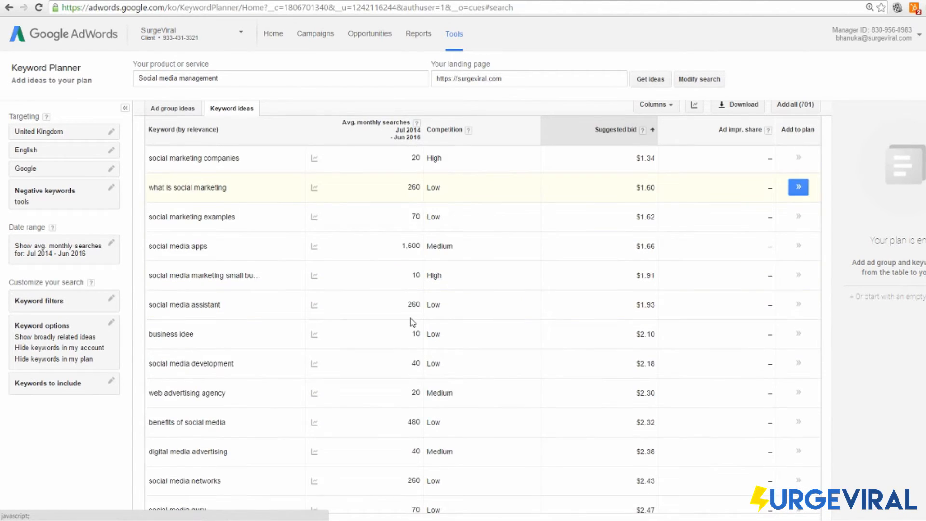
scroll(413, 308, up, 8)
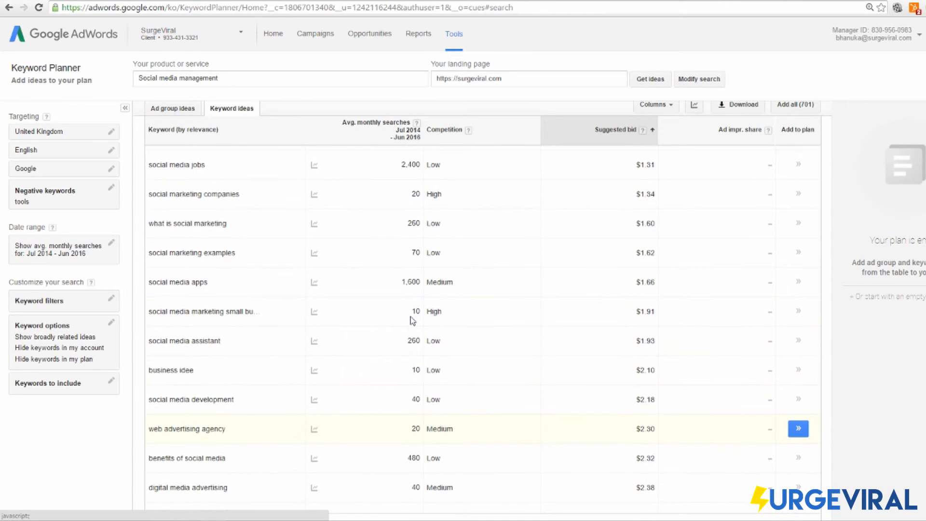
scroll(481, 298, up, 1)
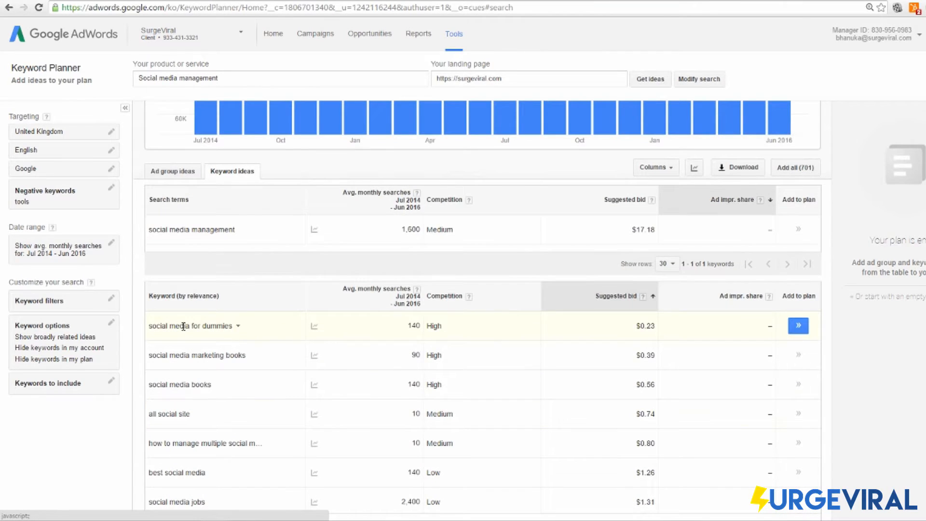
drag(158, 326, 254, 326)
scroll(320, 337, down, 3)
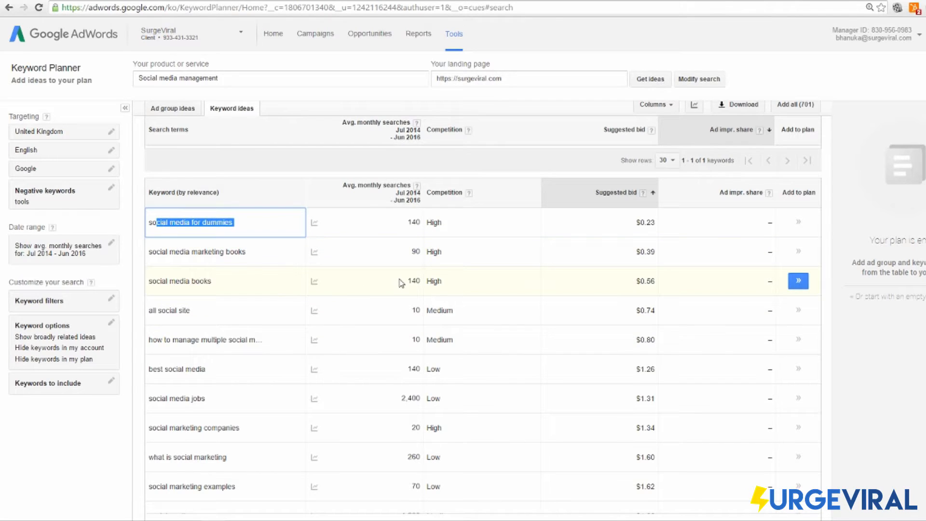
scroll(428, 285, up, 4)
click(829, 324)
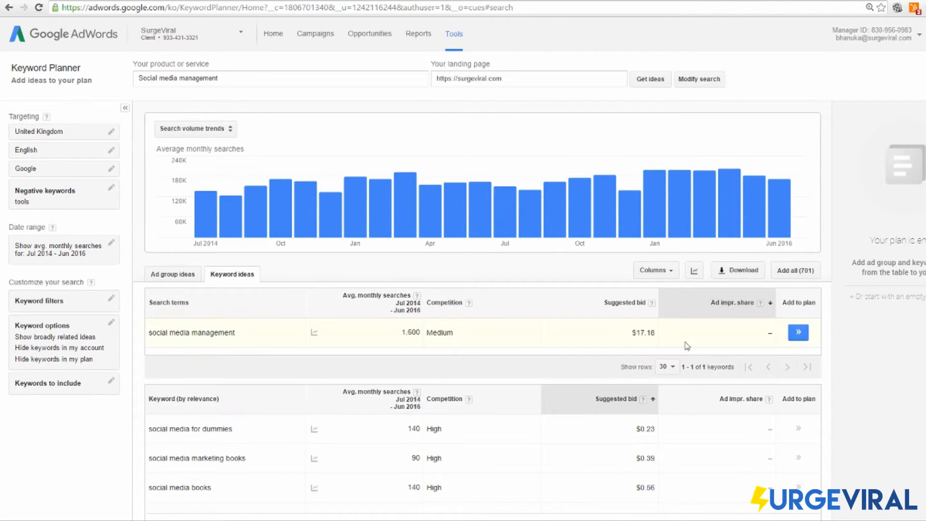
Switch from the individual keyword ideas to the ad group ideas and bring the list of ad groups into view.
scroll(249, 214, down, 3)
scroll(249, 213, down, 1)
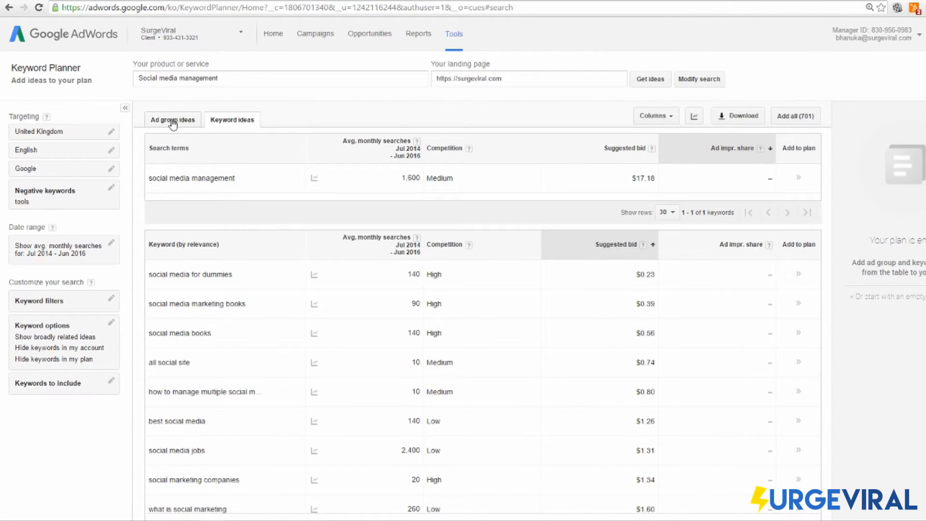
scroll(445, 262, down, 5)
scroll(195, 231, up, 6)
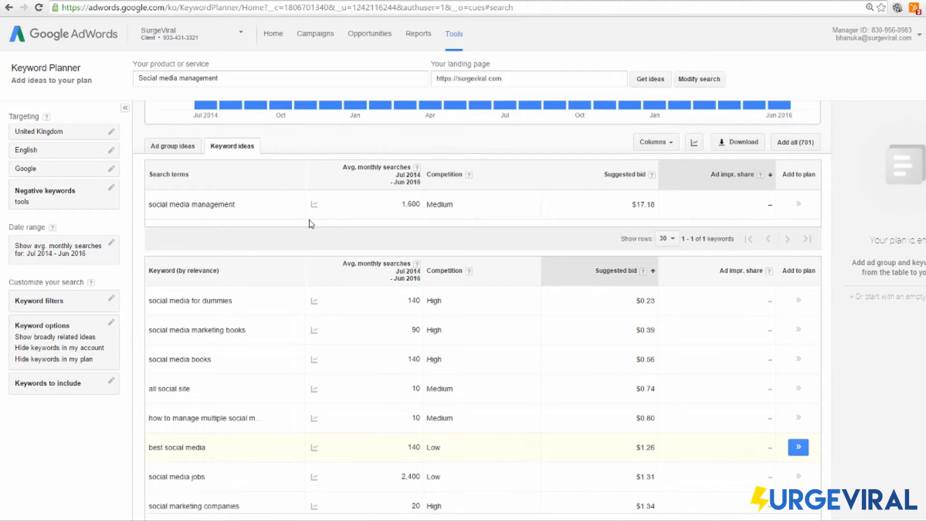
click(185, 221)
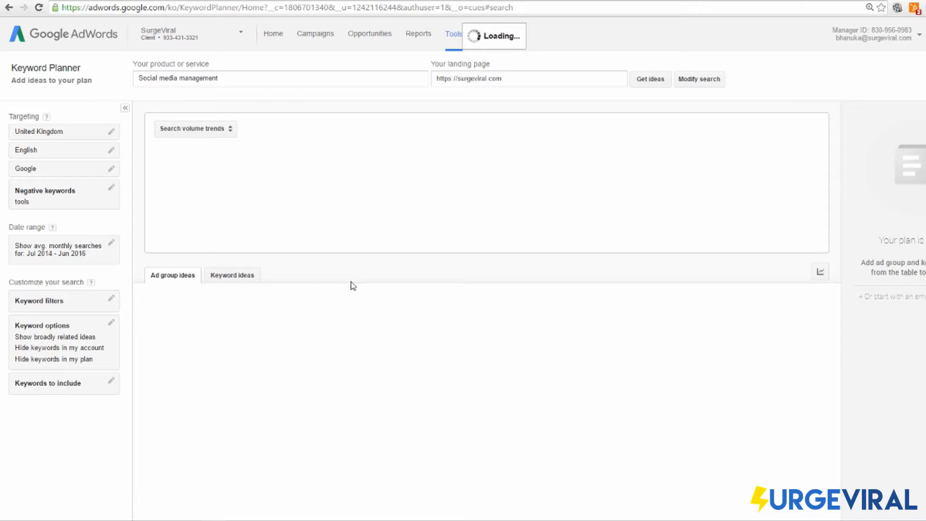
scroll(343, 278, down, 2)
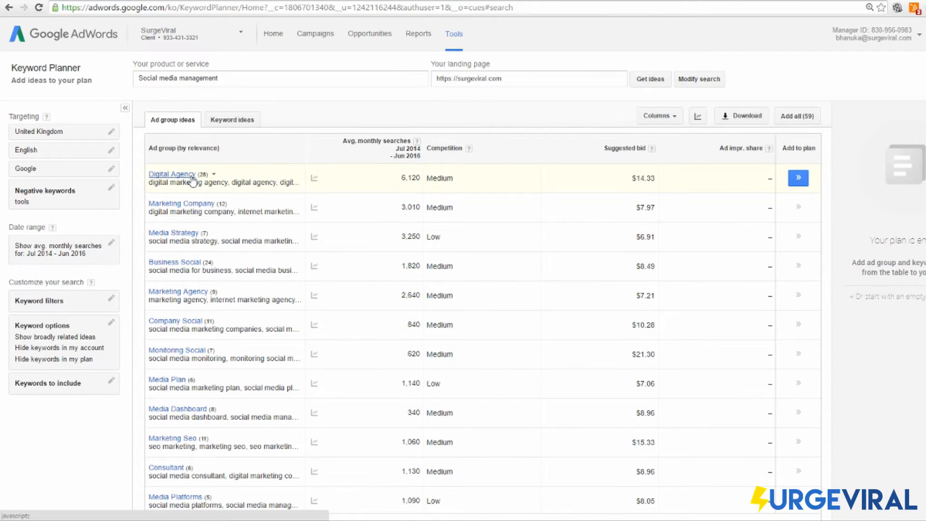
Open the Digital Agency ad group, look through its keywords and view the monthly search history of "leading digital agencies".
click(192, 178)
scroll(242, 266, down, 2)
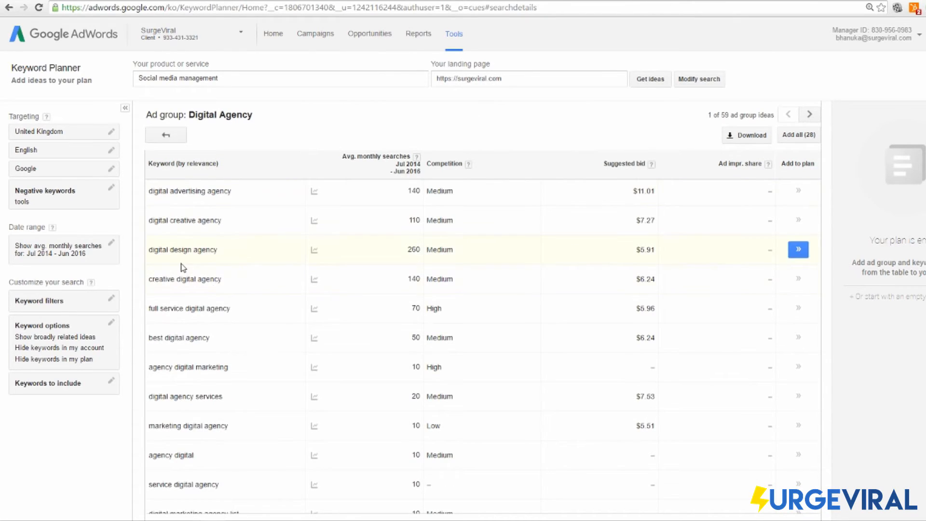
scroll(183, 268, down, 8)
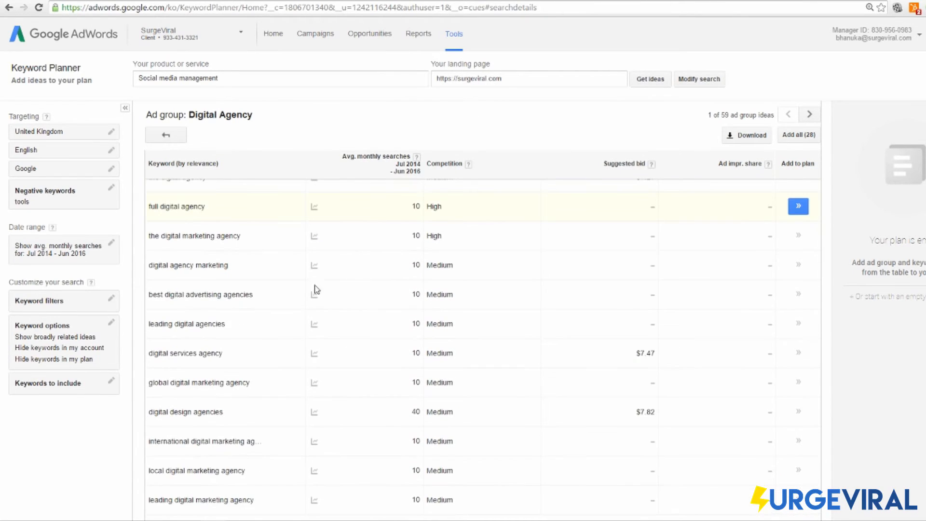
scroll(316, 289, down, 1)
mouse_move(314, 253)
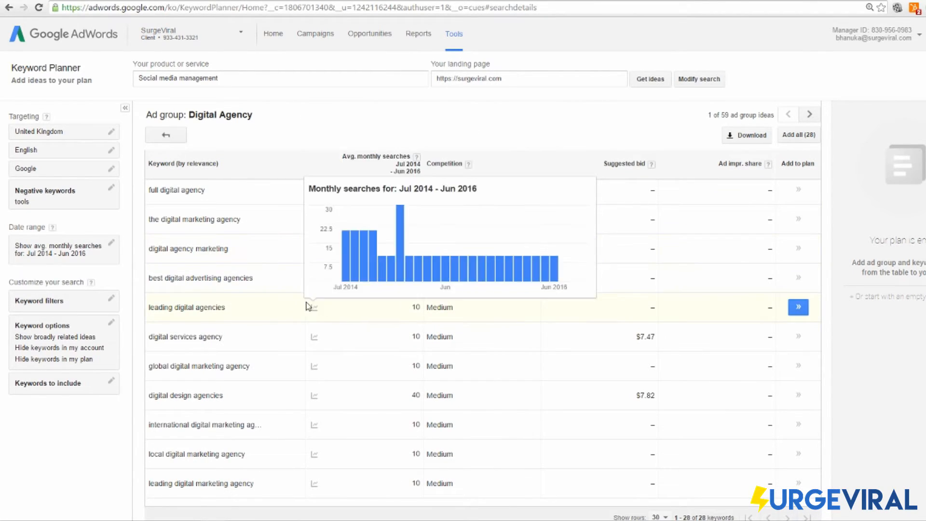
scroll(483, 360, down, 1)
scroll(635, 328, up, 1)
scroll(637, 347, up, 10)
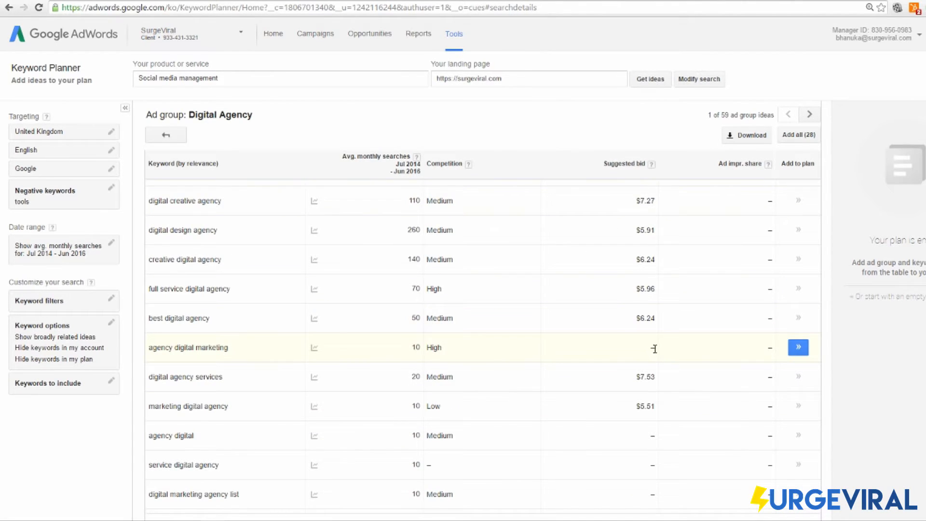
Check the data row for "agency digital marketing" and the help on the suggested bid column.
drag(656, 349, 153, 350)
click(675, 343)
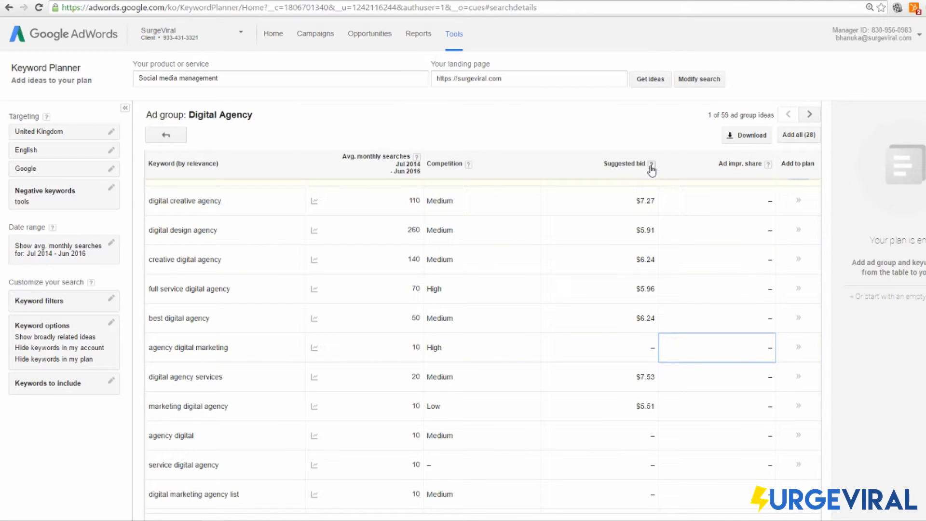
mouse_move(652, 166)
scroll(267, 289, down, 3)
scroll(266, 289, up, 2)
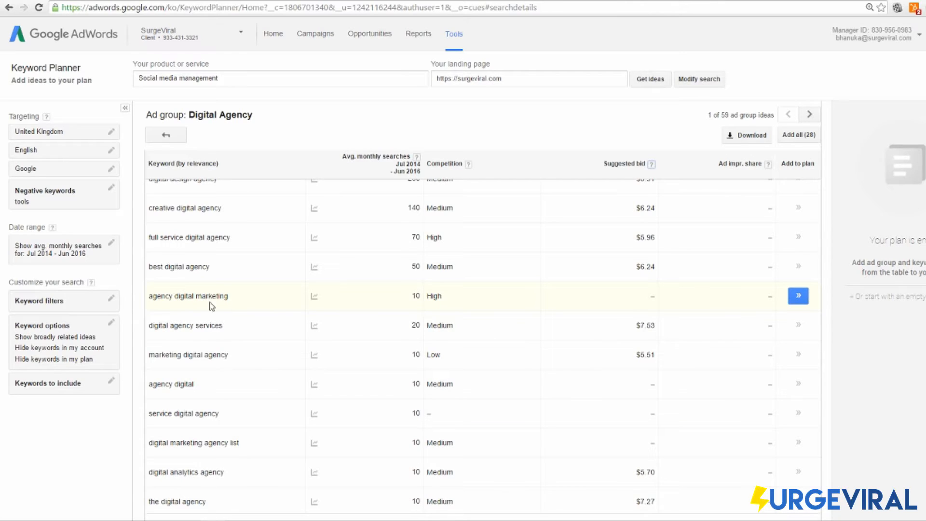
Open the Ad Preview and Diagnosis tool for "agency digital marketing" and preview its Google search results for the United Kingdom.
click(234, 297)
click(257, 318)
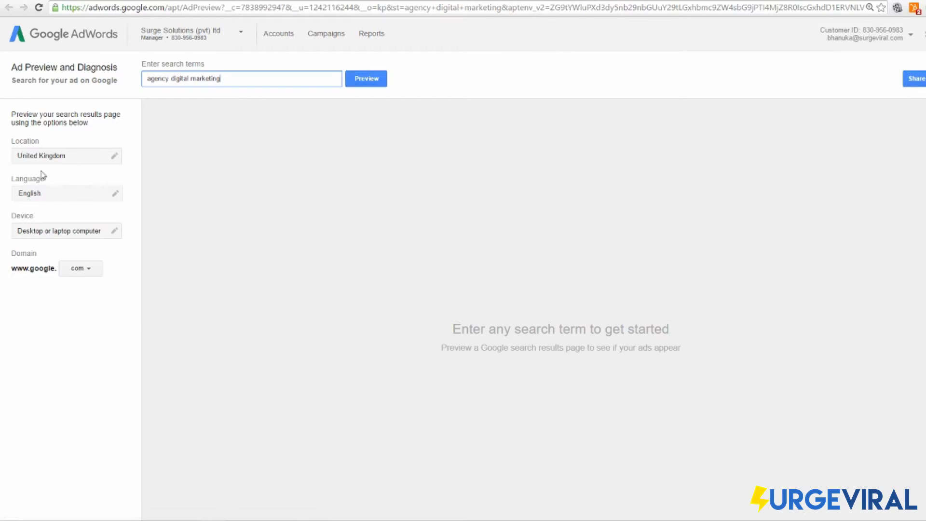
click(366, 85)
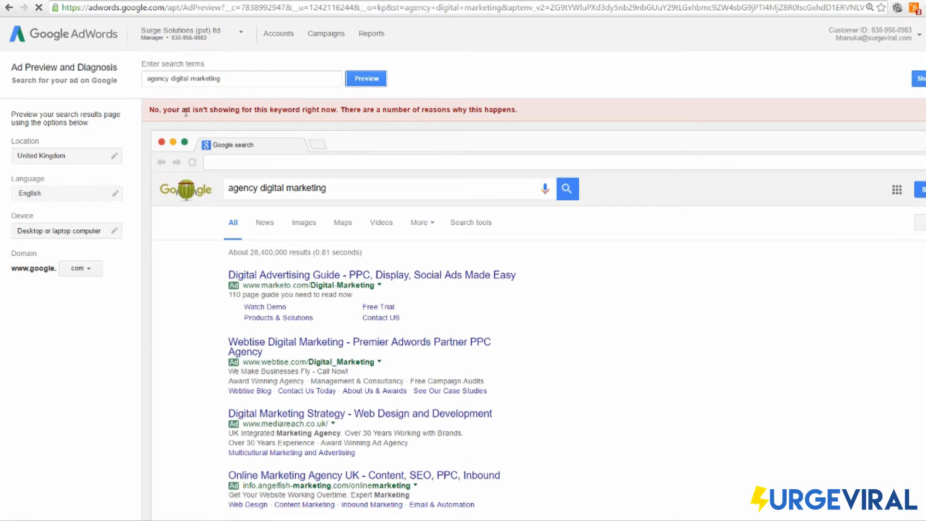
Examine the ads and organic listings in the preview for "agency digital marketing", and return to Keyword Planner.
scroll(356, 242, down, 2)
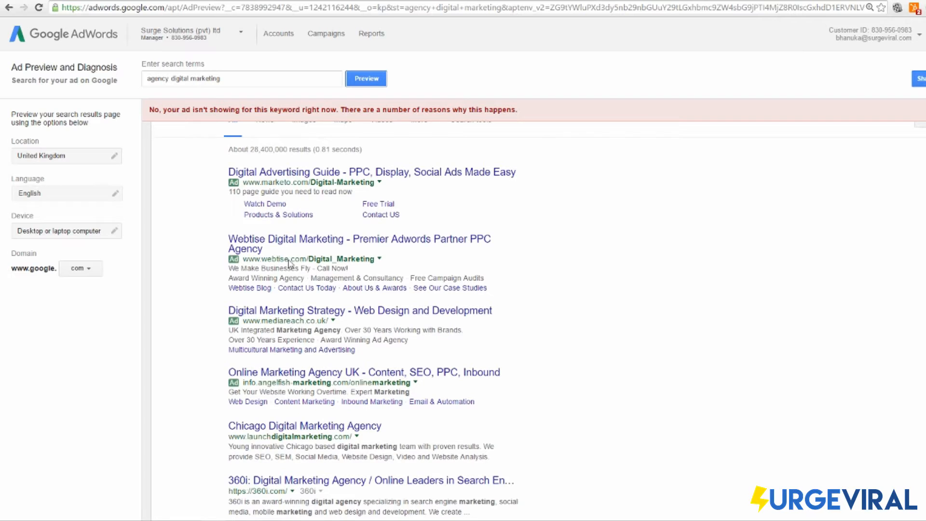
scroll(289, 263, down, 2)
scroll(251, 203, up, 2)
click(211, 173)
scroll(623, 317, down, 2)
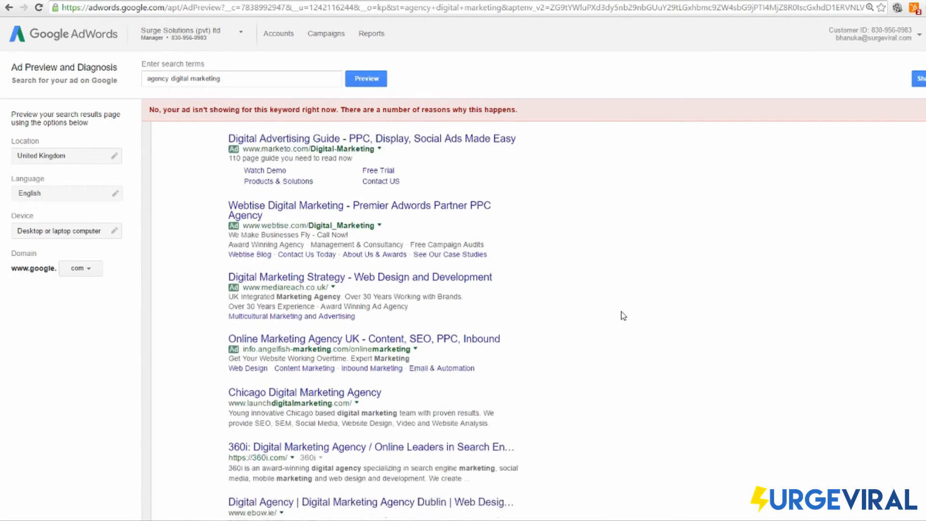
click(709, 1)
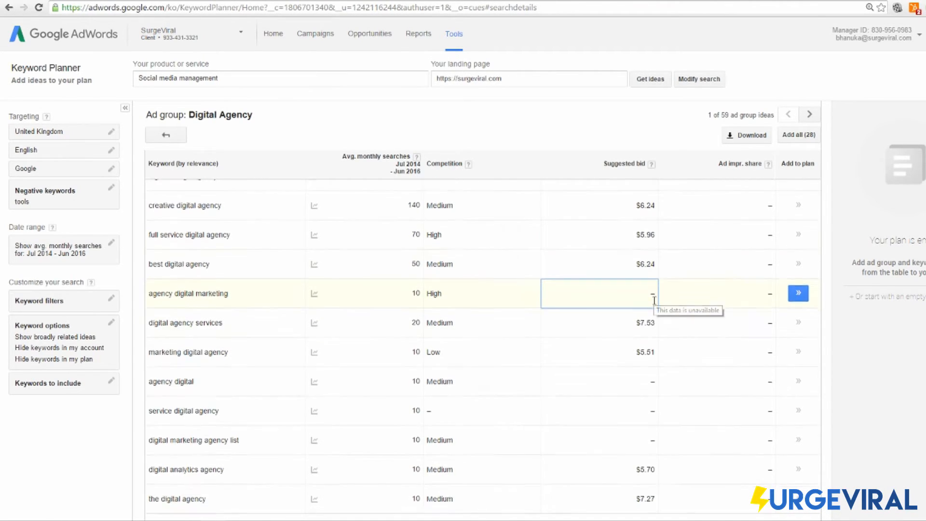
Compare the suggested bids and competition of the remaining keywords in the Digital Agency ad group.
scroll(647, 289, down, 3)
scroll(645, 269, down, 5)
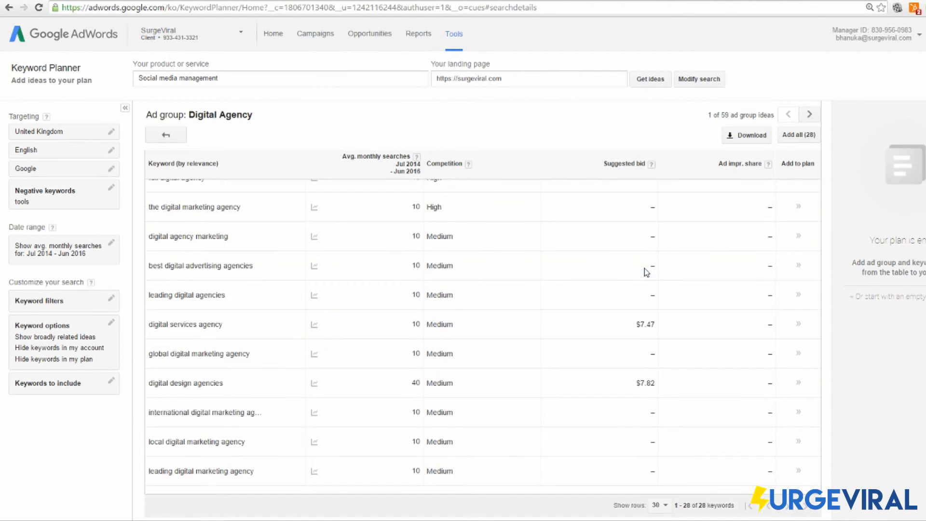
scroll(644, 268, up, 5)
scroll(519, 282, up, 1)
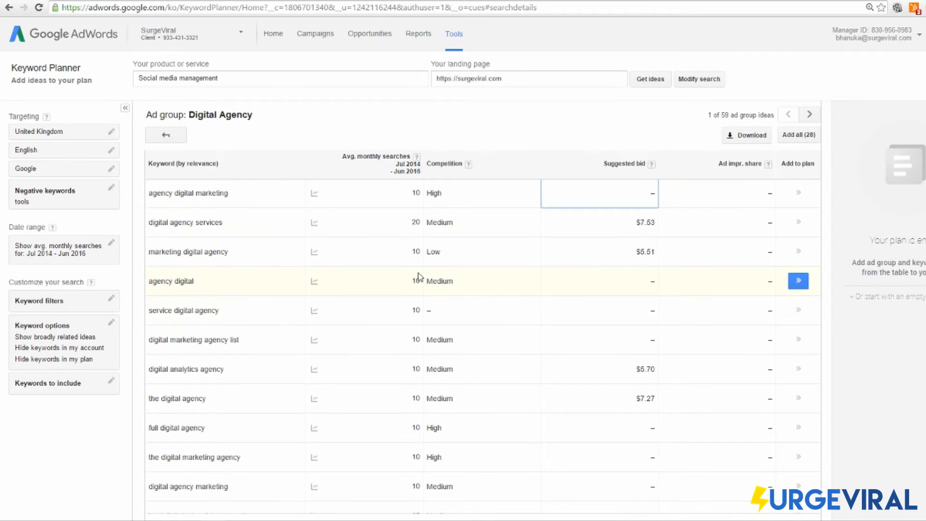
scroll(416, 309, up, 6)
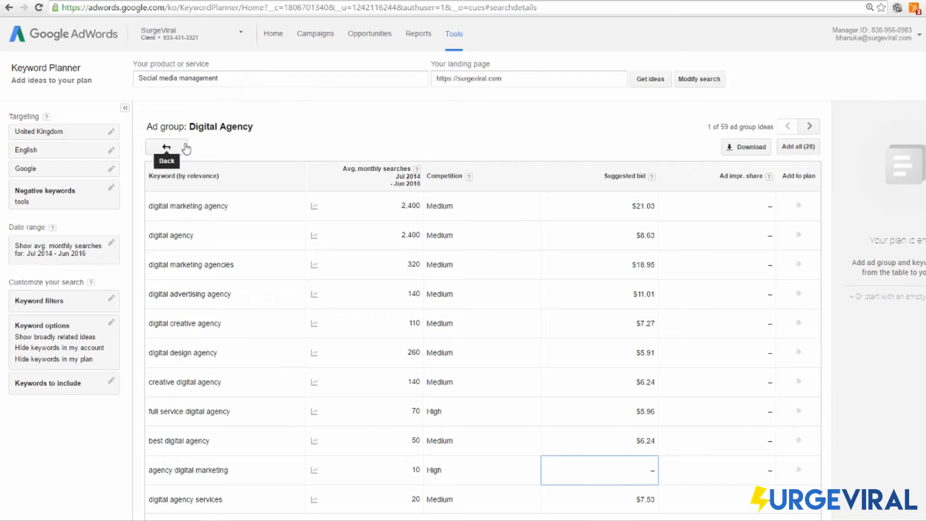
Go back to the ad group ideas and review their average searches, competition and suggested bids.
click(166, 147)
scroll(608, 270, down, 5)
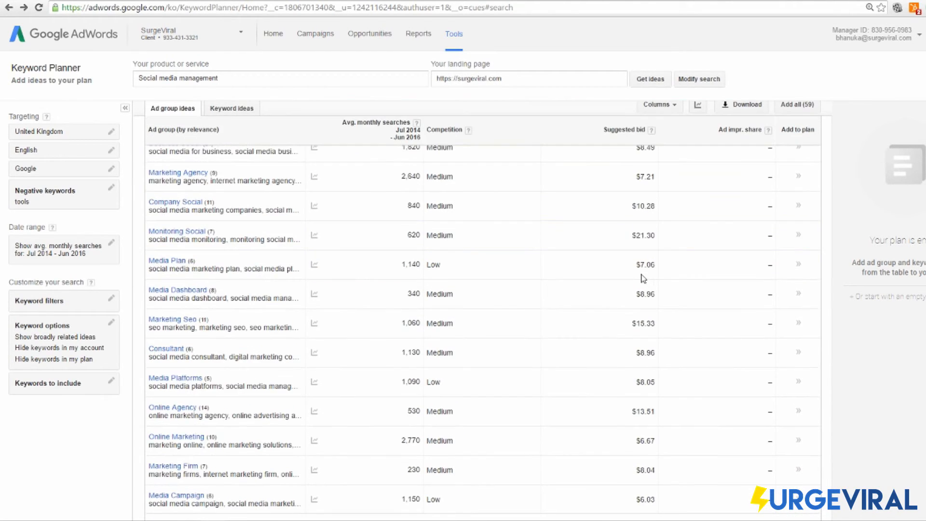
scroll(627, 309, up, 1)
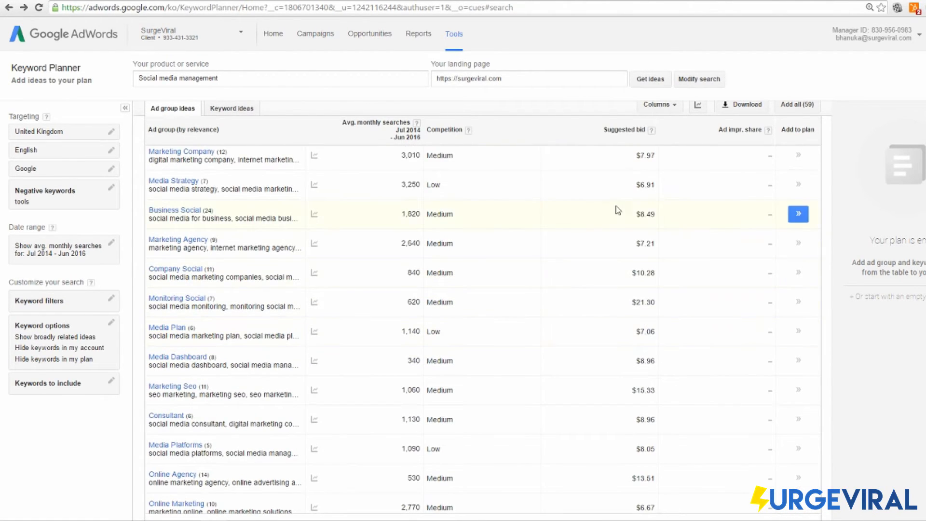
scroll(675, 328, down, 7)
scroll(708, 335, down, 3)
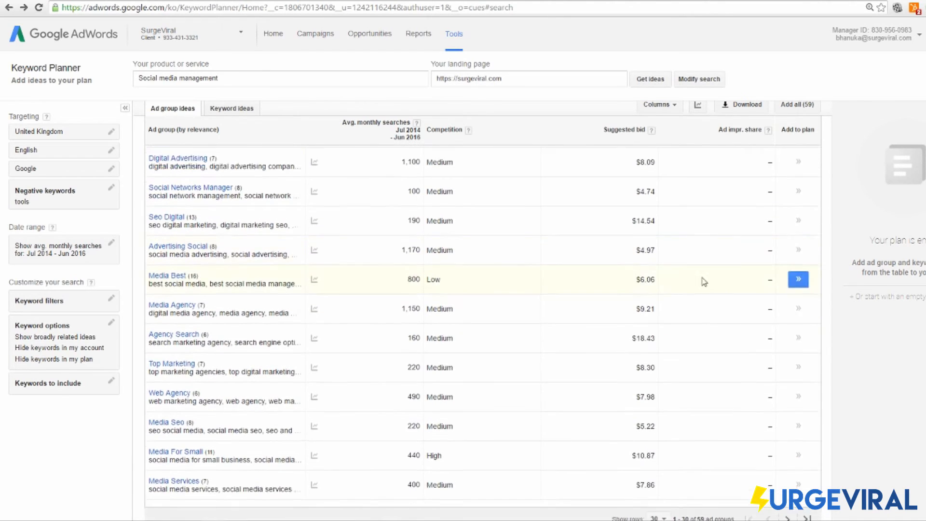
scroll(744, 240, up, 4)
scroll(748, 238, up, 1)
scroll(772, 314, down, 3)
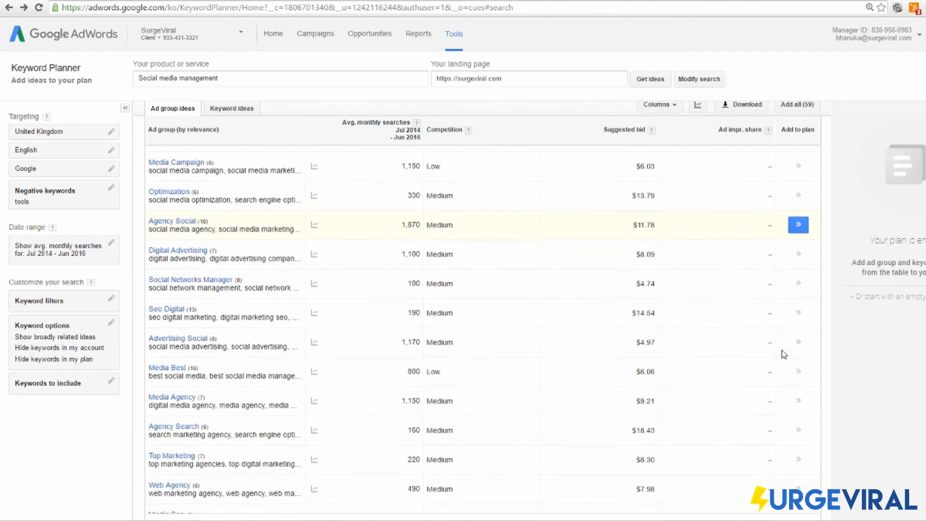
Return to the keyword ideas and review the search volume graph together with the lowest-bid keywords.
scroll(579, 242, up, 5)
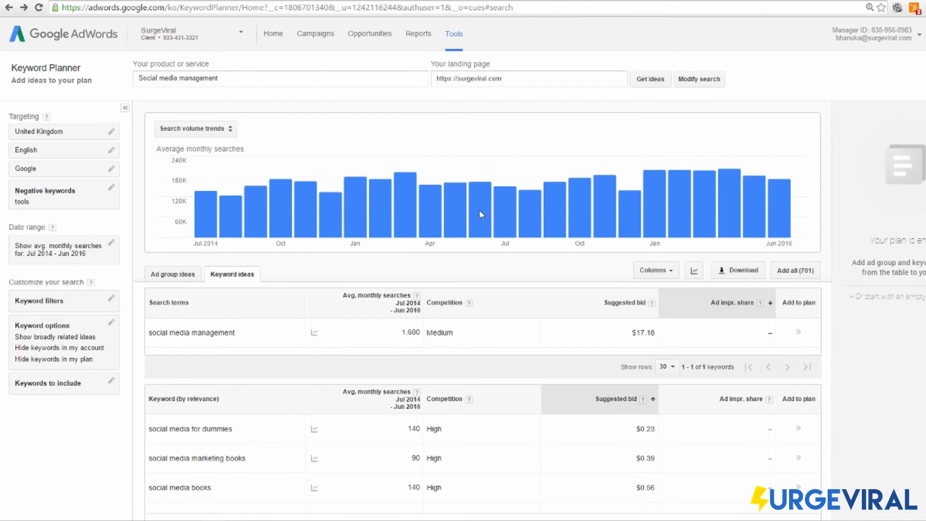
scroll(479, 209, down, 5)
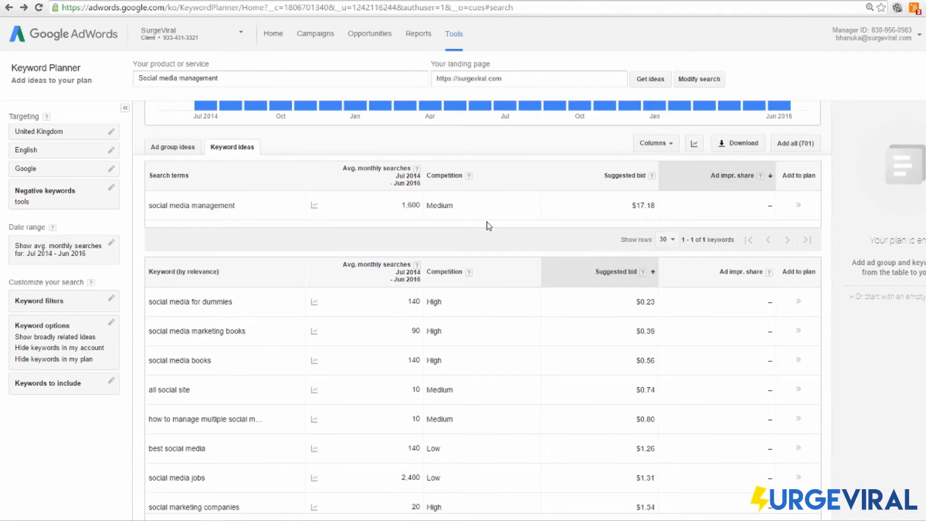
scroll(483, 229, down, 3)
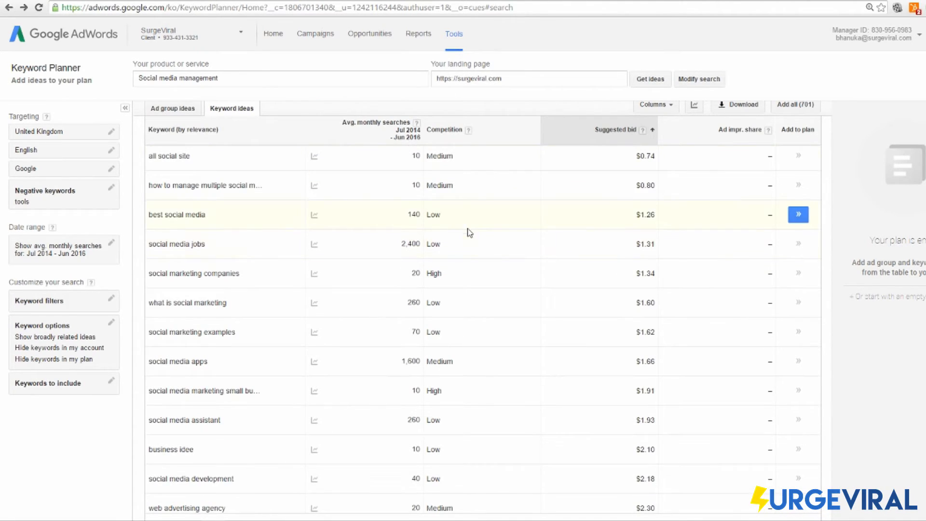
scroll(466, 220, up, 7)
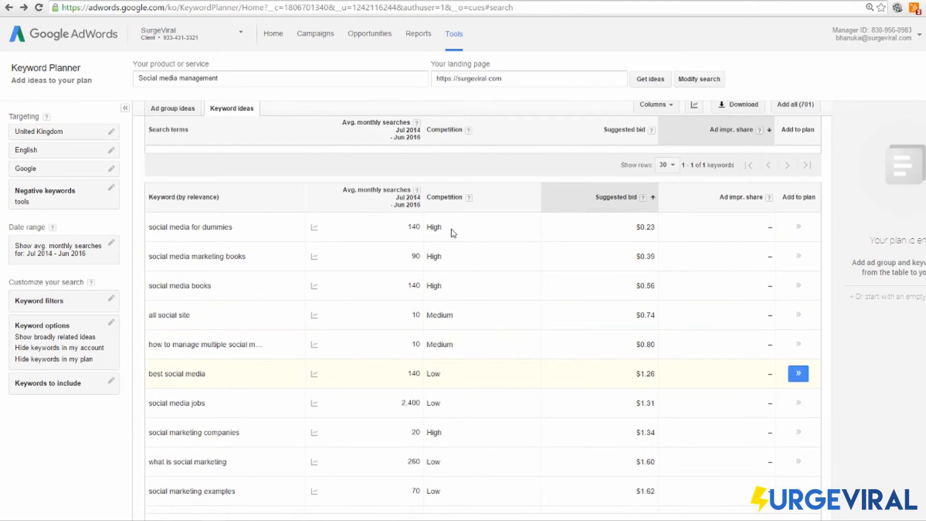
scroll(369, 223, up, 1)
mouse_move(331, 202)
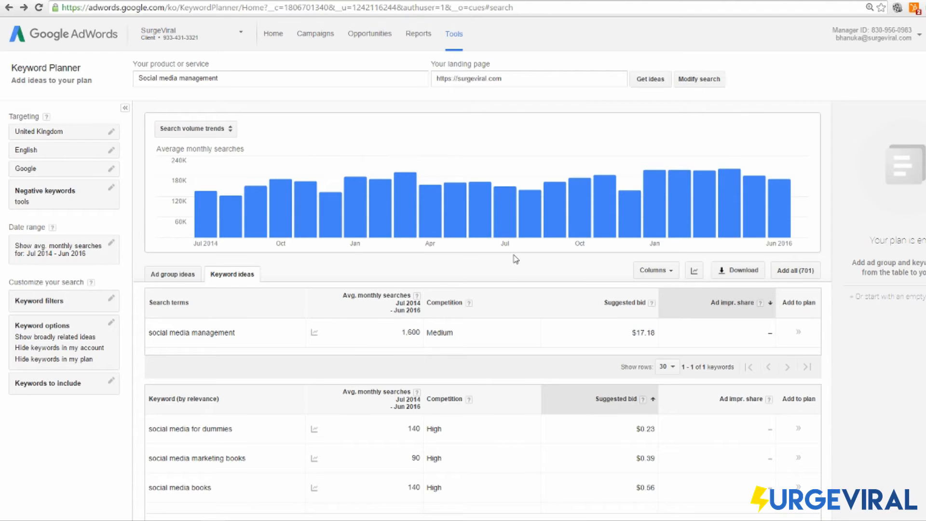
scroll(493, 173, down, 3)
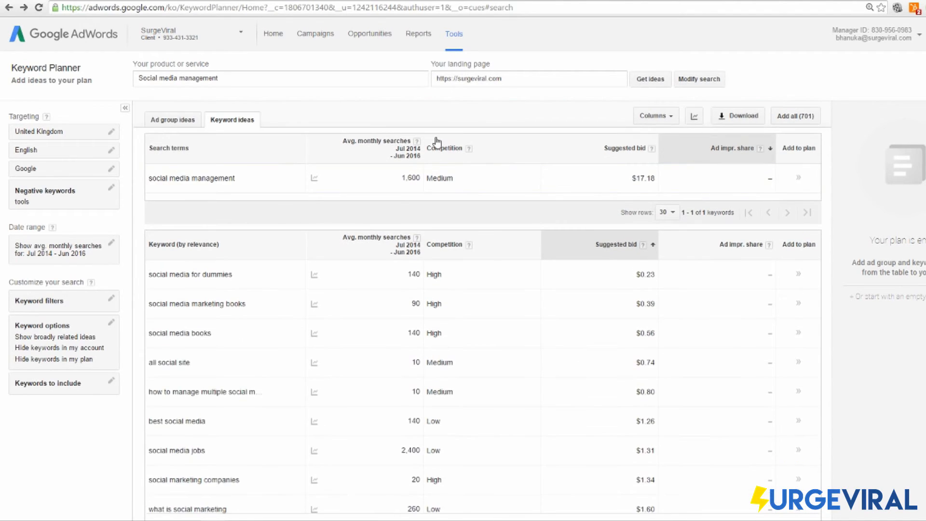
scroll(430, 135, up, 2)
mouse_move(412, 150)
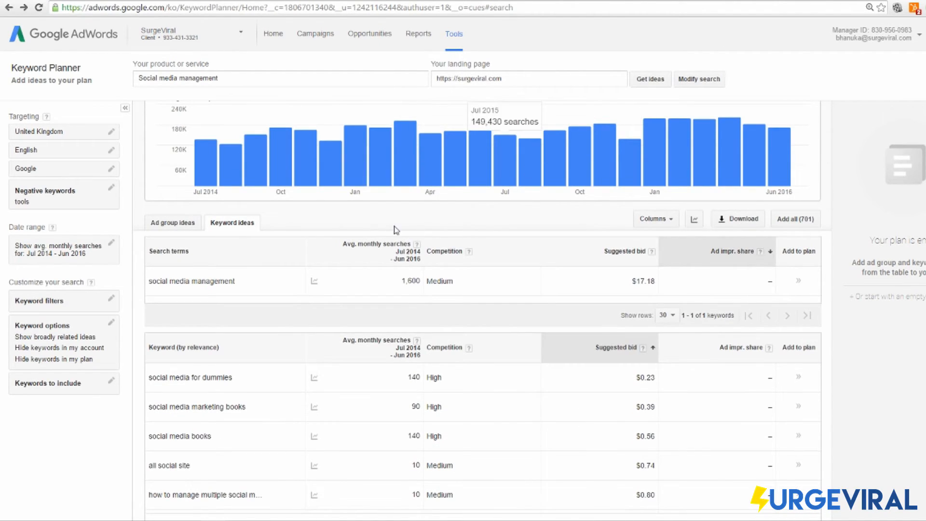
Get new keyword ideas for the product or service "Social media management price".
double_click(261, 77)
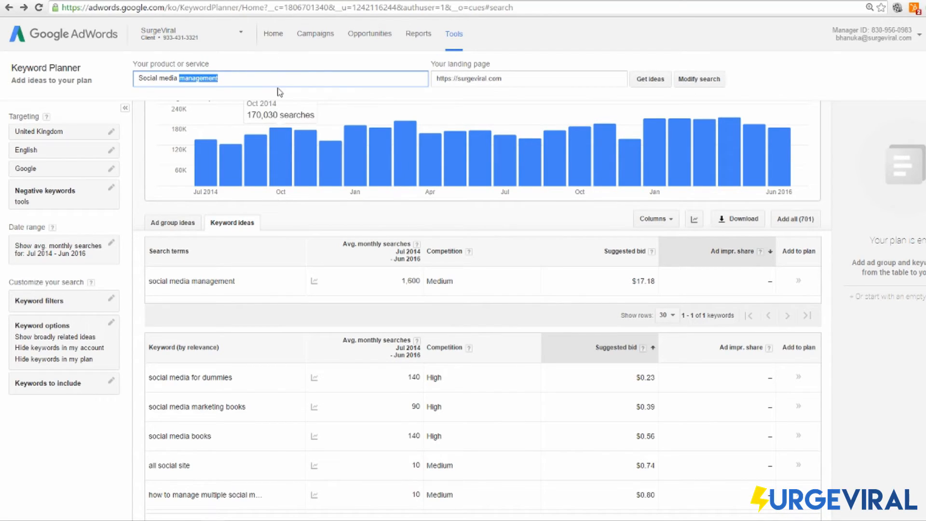
click(309, 77)
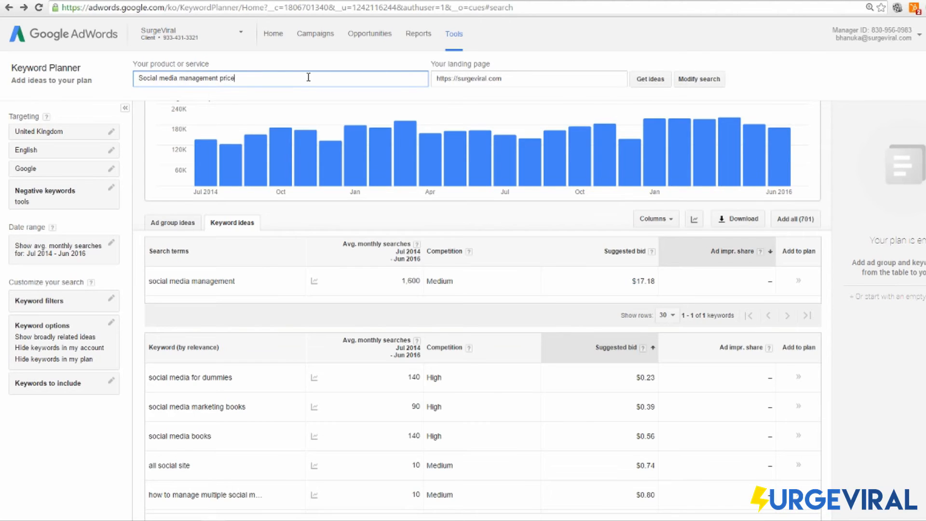
key(Return)
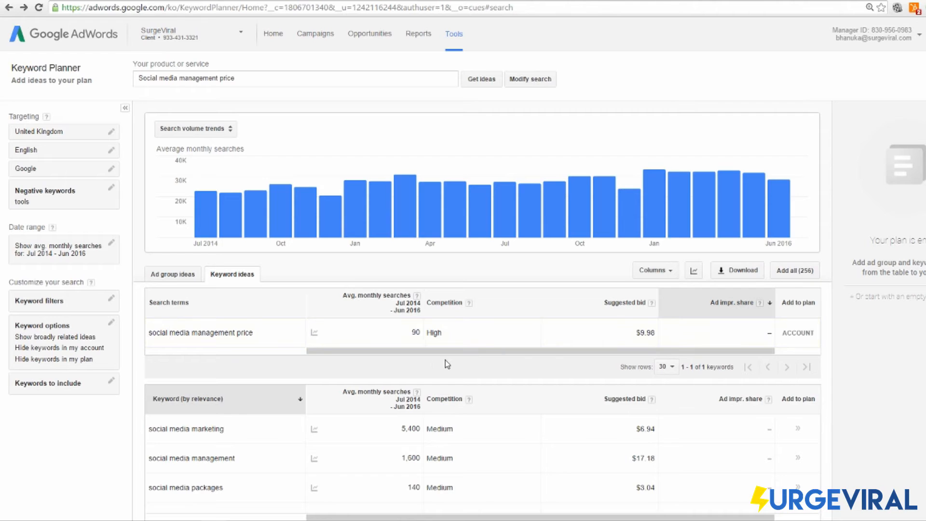
Check the suggested bid for "social media management price" and the monthly search trend, volume and competition of "social media packages".
click(655, 332)
scroll(675, 340, down, 3)
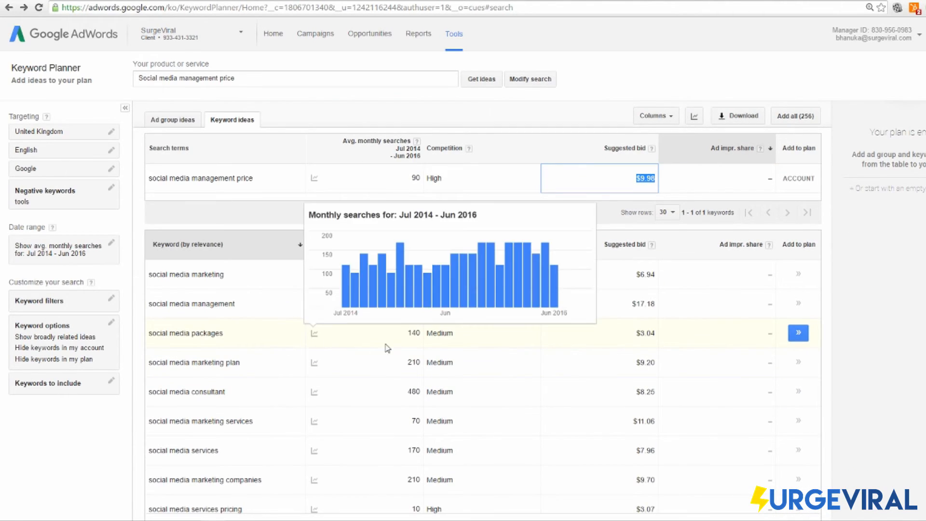
mouse_move(313, 336)
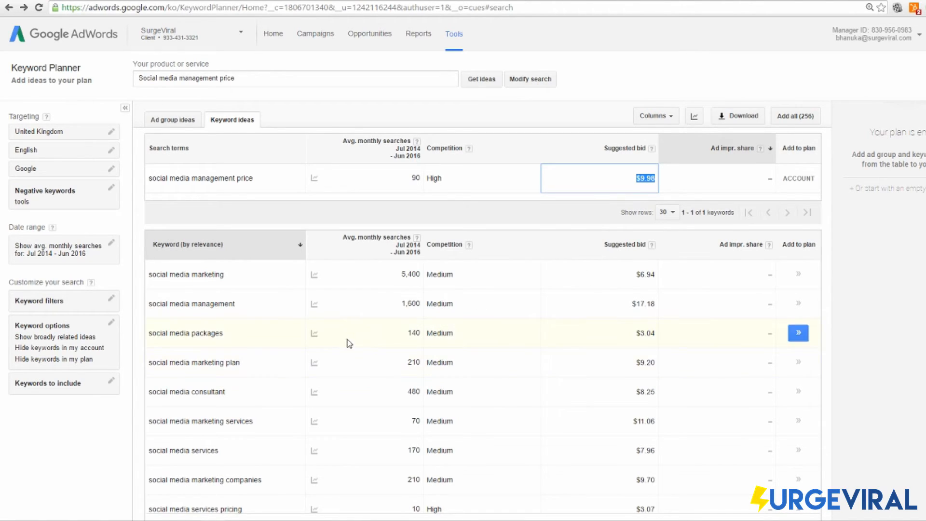
drag(417, 333, 404, 334)
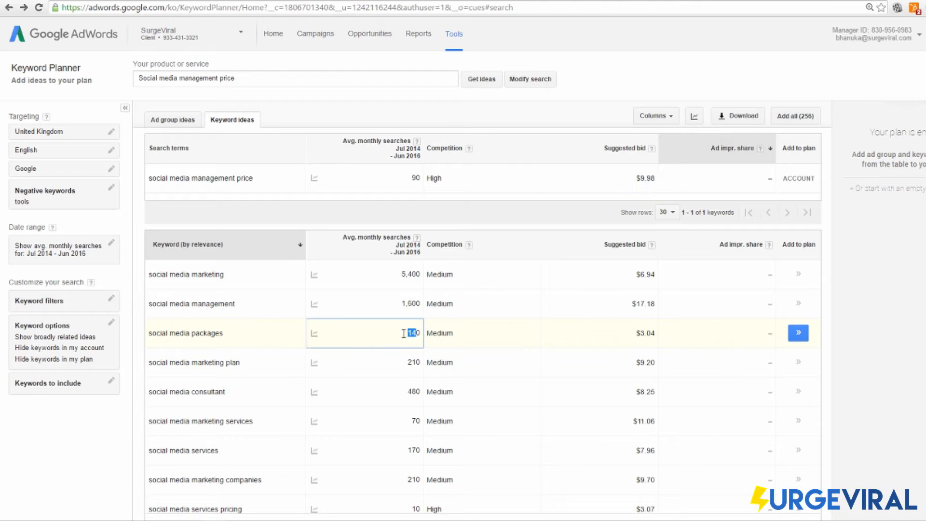
click(276, 335)
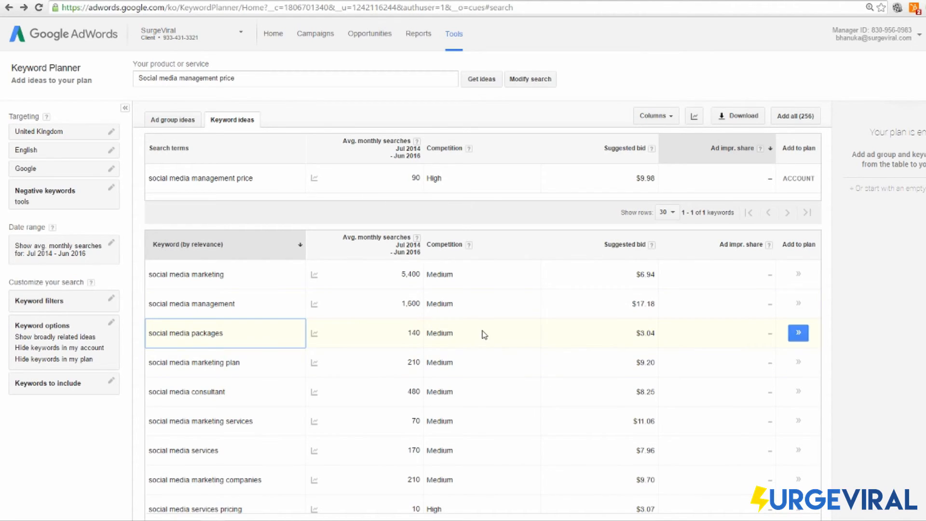
drag(481, 333, 394, 337)
scroll(507, 322, down, 1)
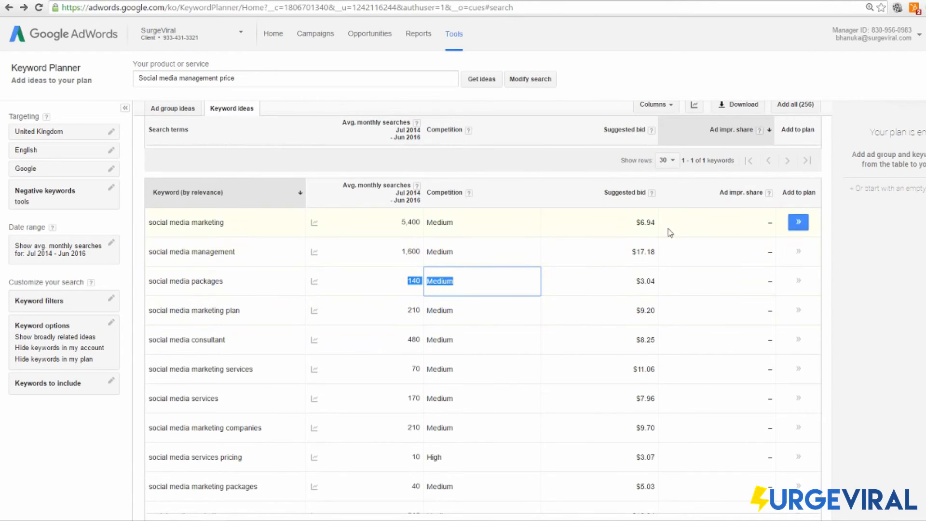
Examine the suggested bid for "social media packages" and review its monthly searches graph again.
click(227, 288)
click(243, 303)
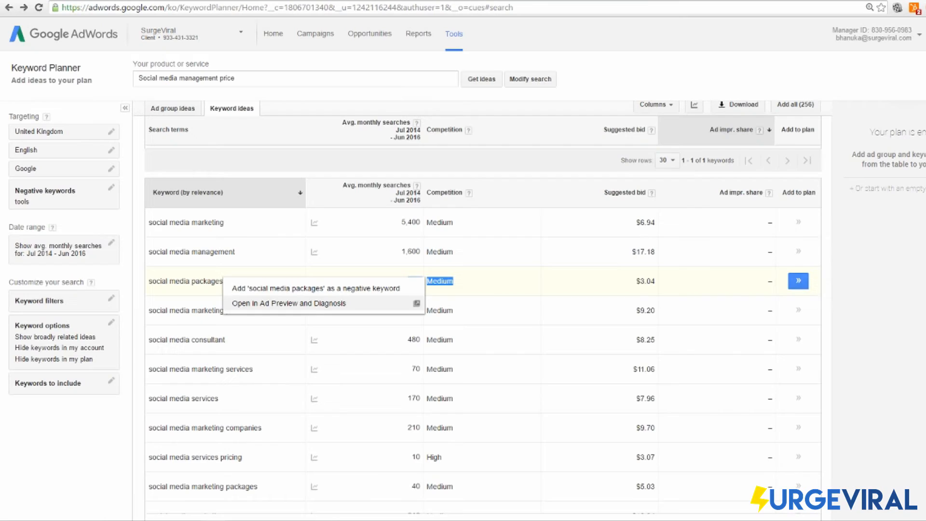
click(640, 285)
double_click(640, 285)
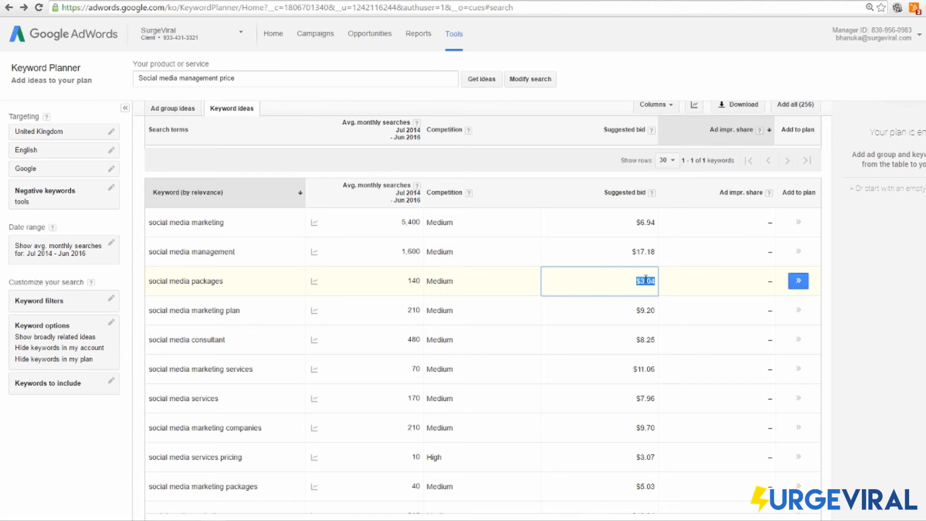
click(333, 281)
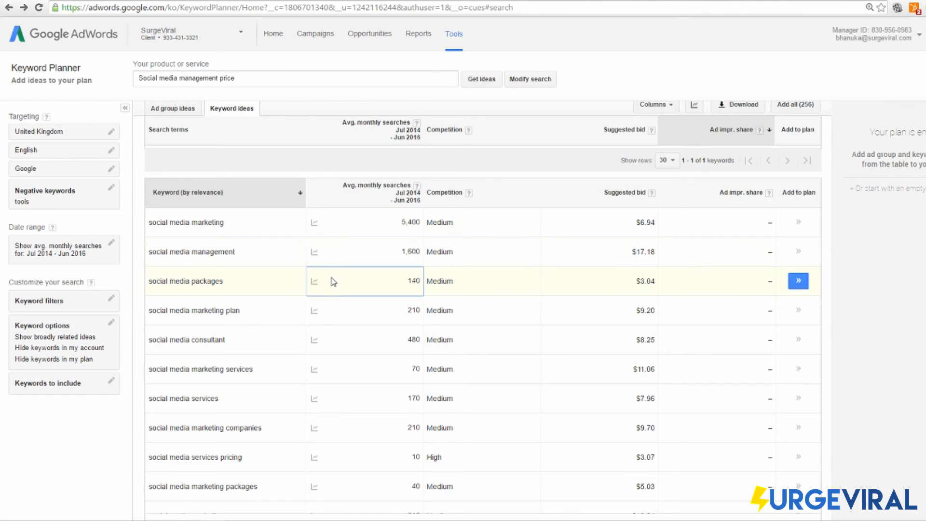
click(593, 289)
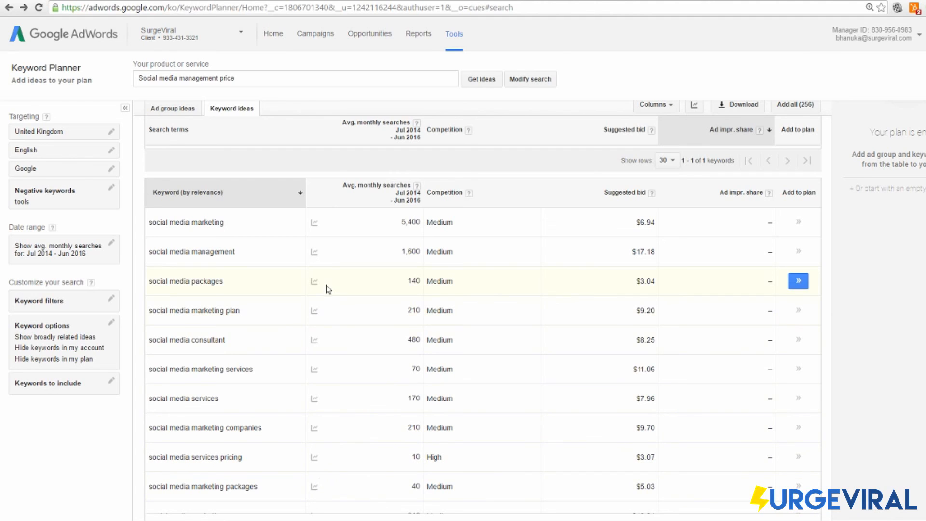
mouse_move(314, 282)
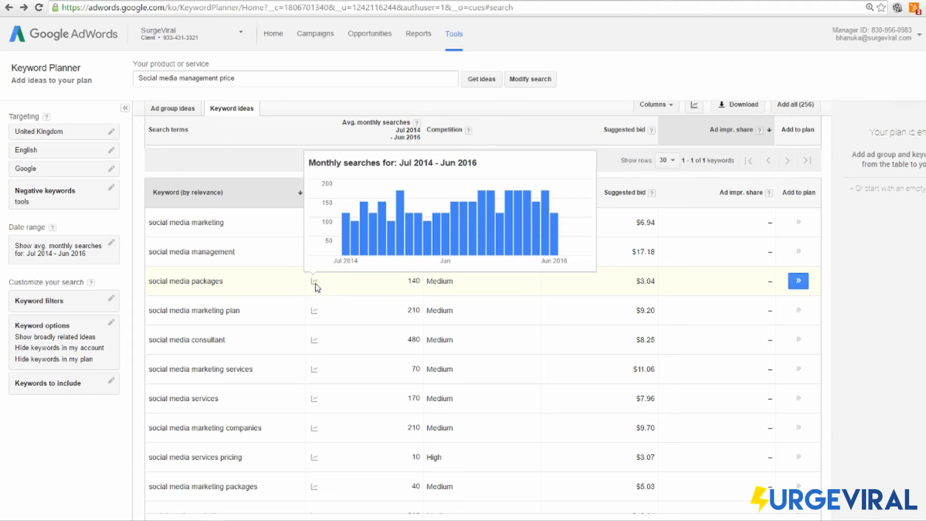
Open "social media packages" in Ad Preview and Diagnosis and preview its results on the co.uk Google domain.
click(221, 283)
click(246, 304)
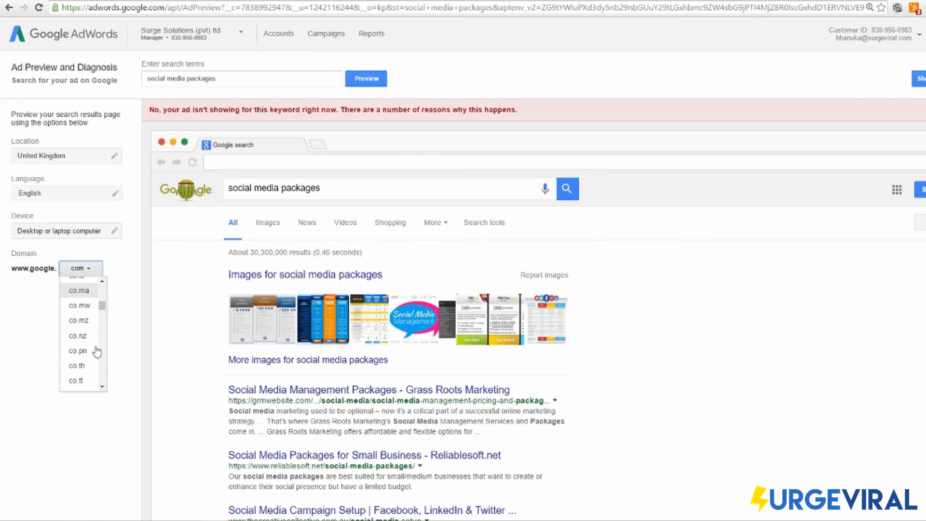
scroll(92, 345, down, 2)
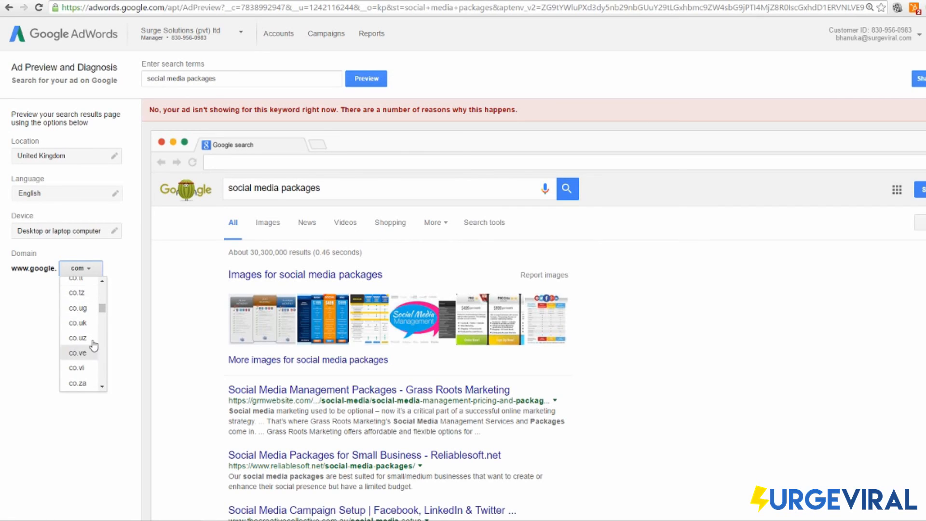
click(89, 323)
click(366, 78)
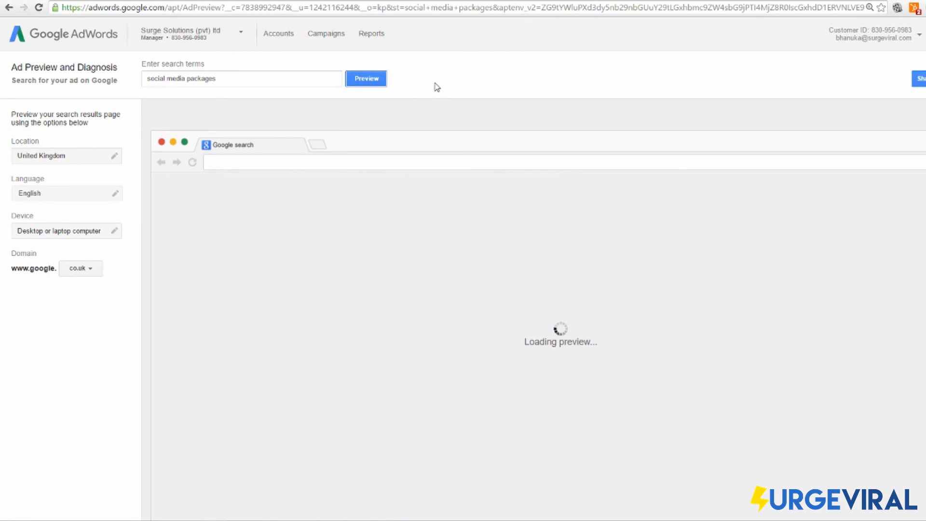